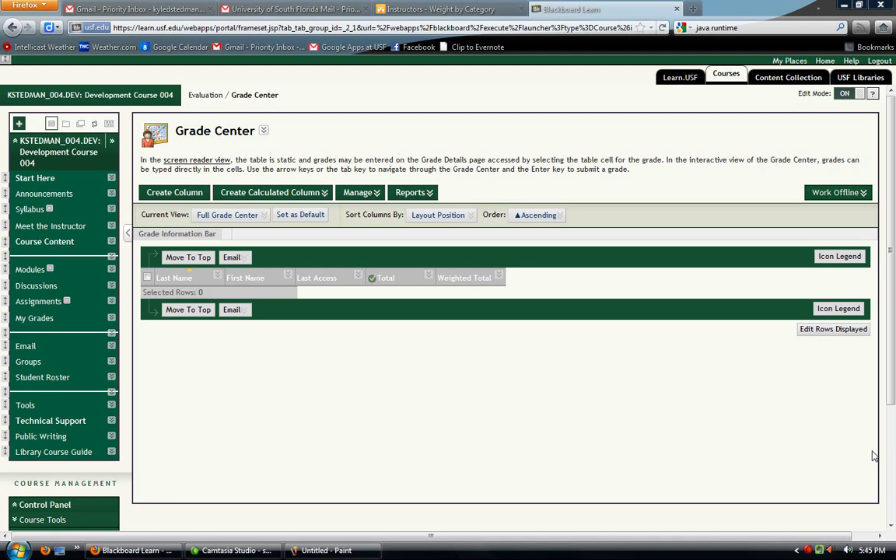
Review the list of Grade Center categories and return to the Grade Center
click(359, 193)
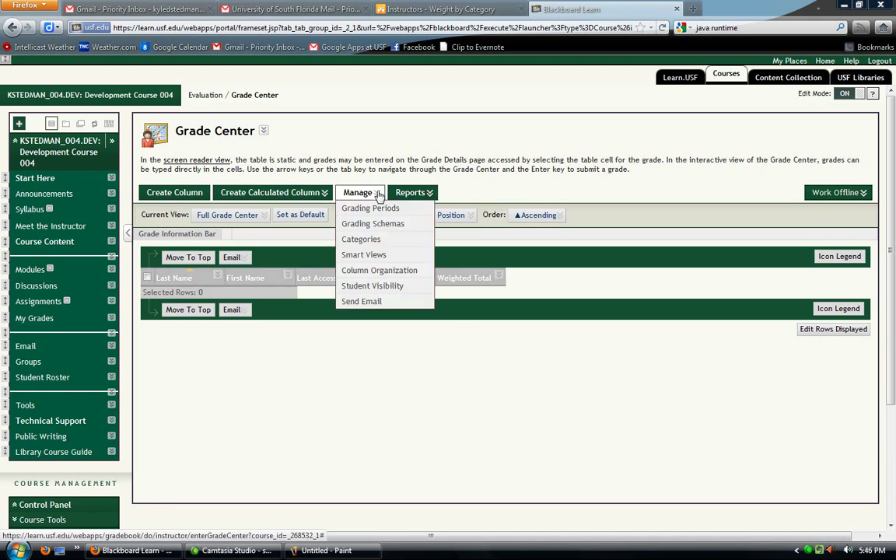
click(379, 240)
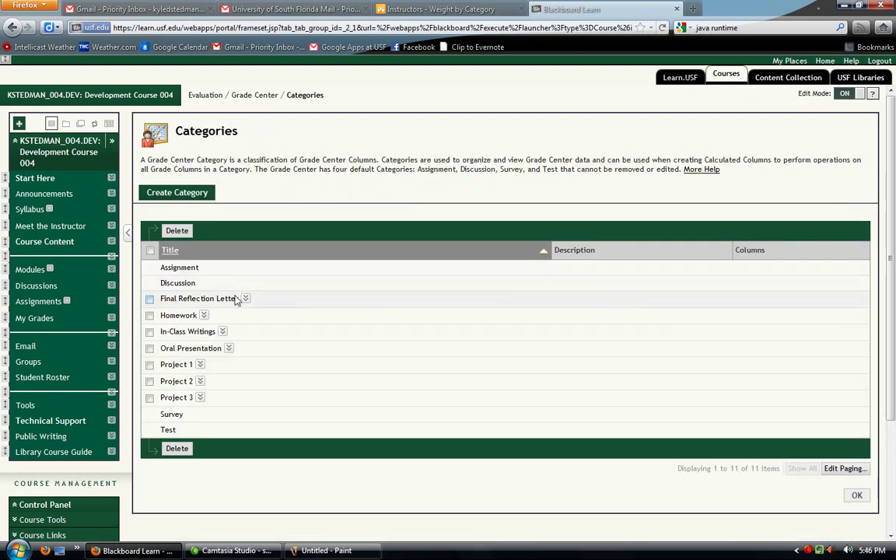
click(857, 495)
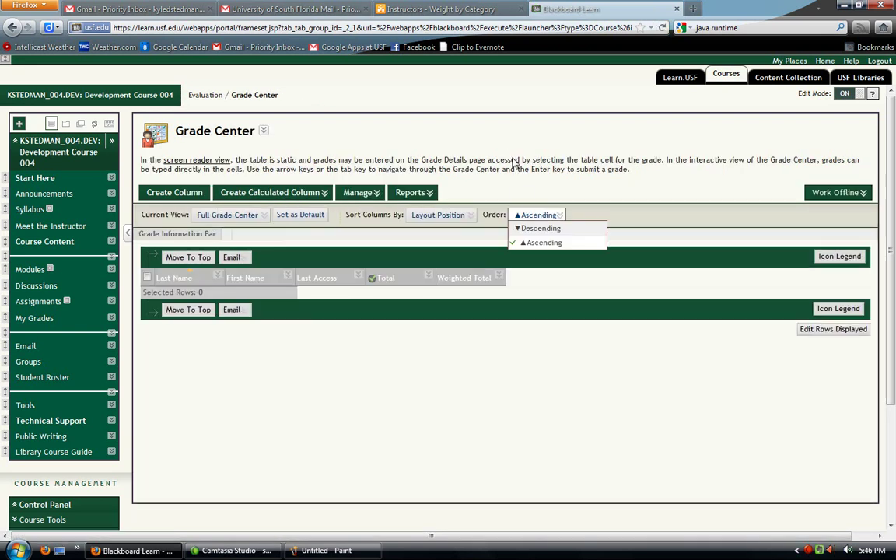
Review the settings of the Weighted Total column and return to the Grade Center
click(500, 277)
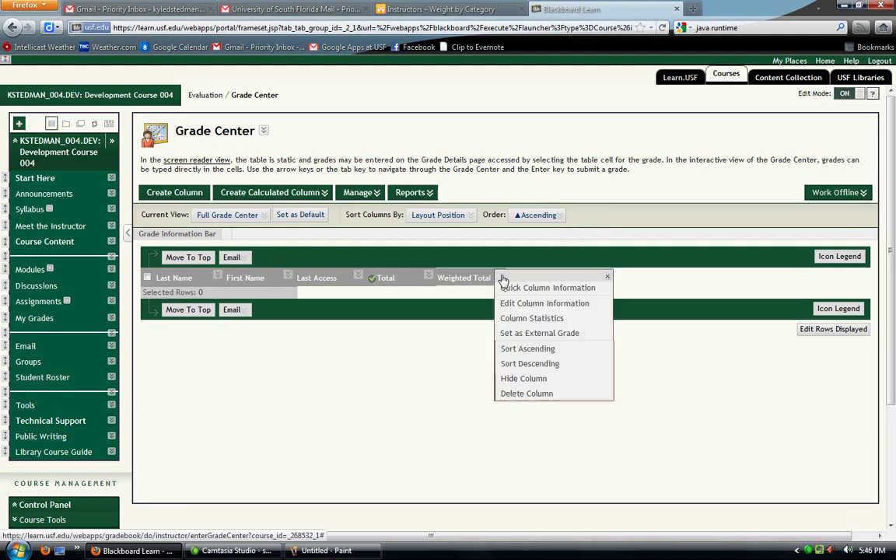
click(530, 304)
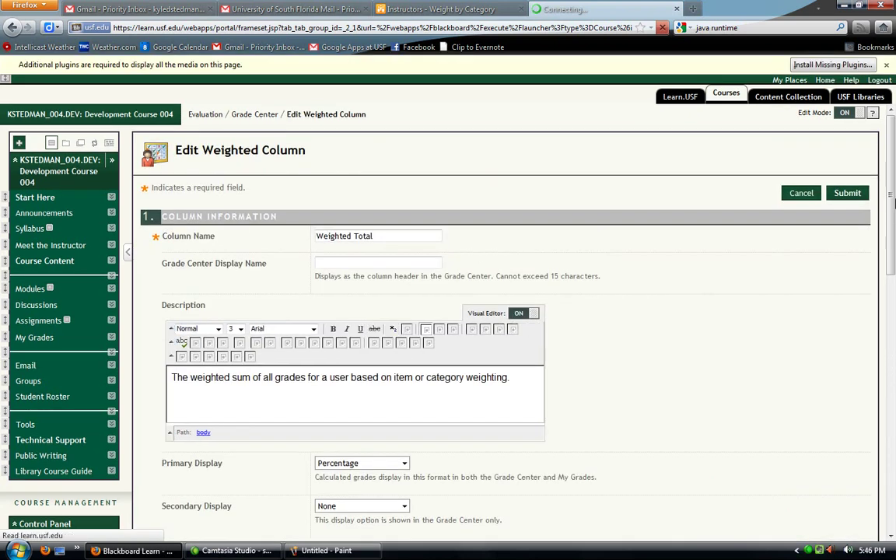
drag(893, 204, 856, 381)
drag(670, 281, 699, 420)
scroll(724, 405, down, 3)
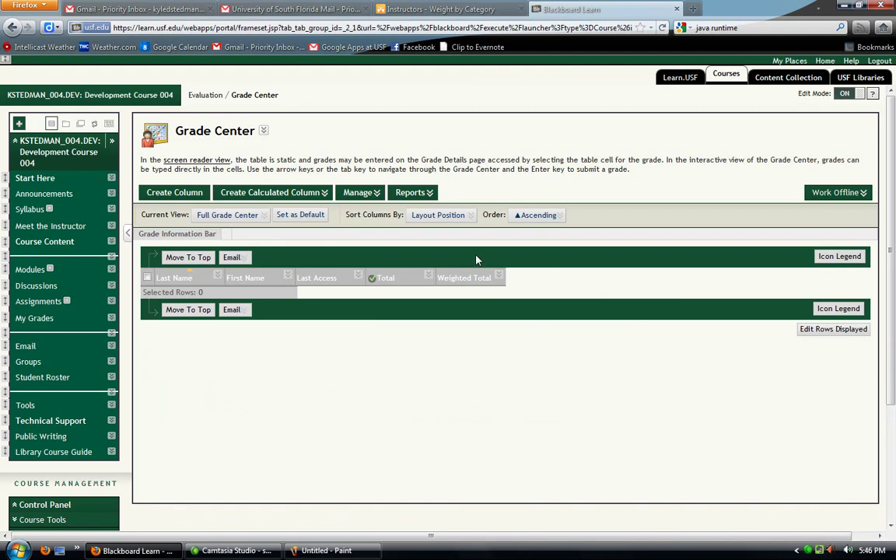
Start a new grade column named "8/26: Grammar Exercise"
click(185, 195)
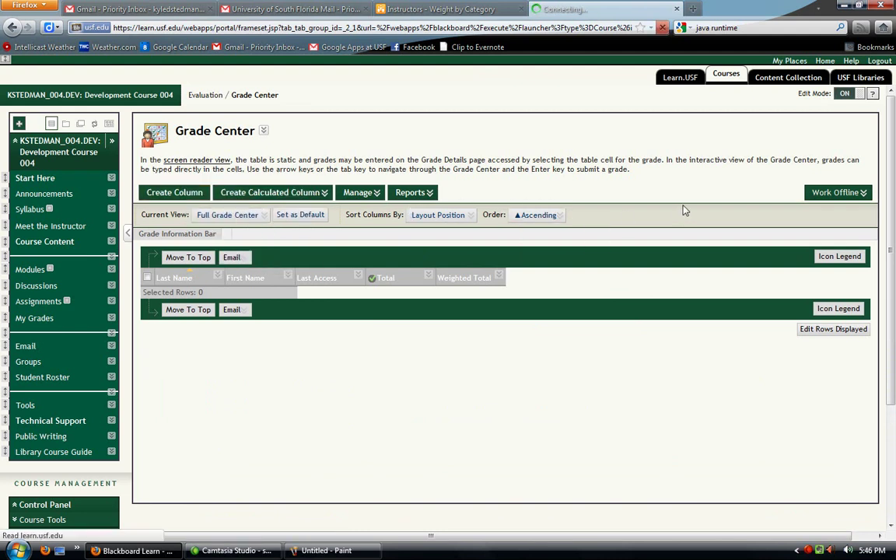
click(383, 268)
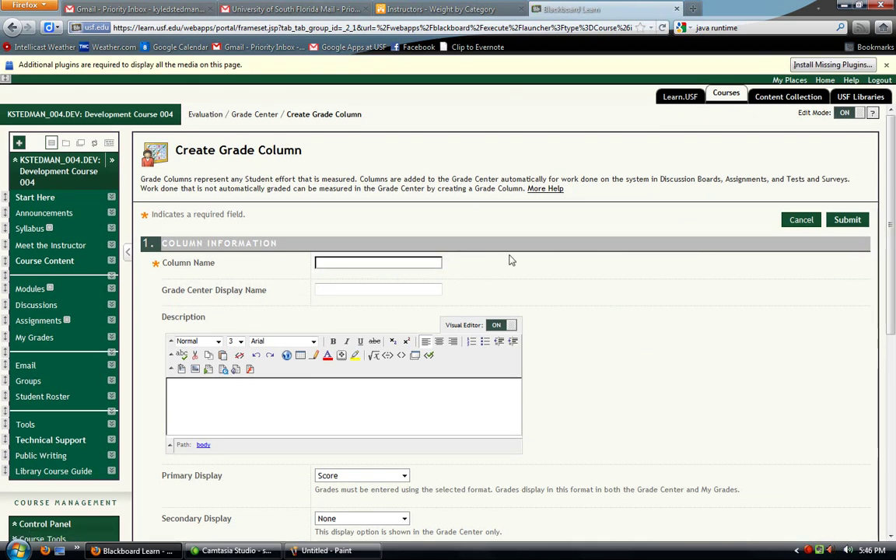
text(/26: Grammar Exercise)
Assign the new column to the Homework category, set its points possible to 100 and submit it
scroll(632, 315, down, 5)
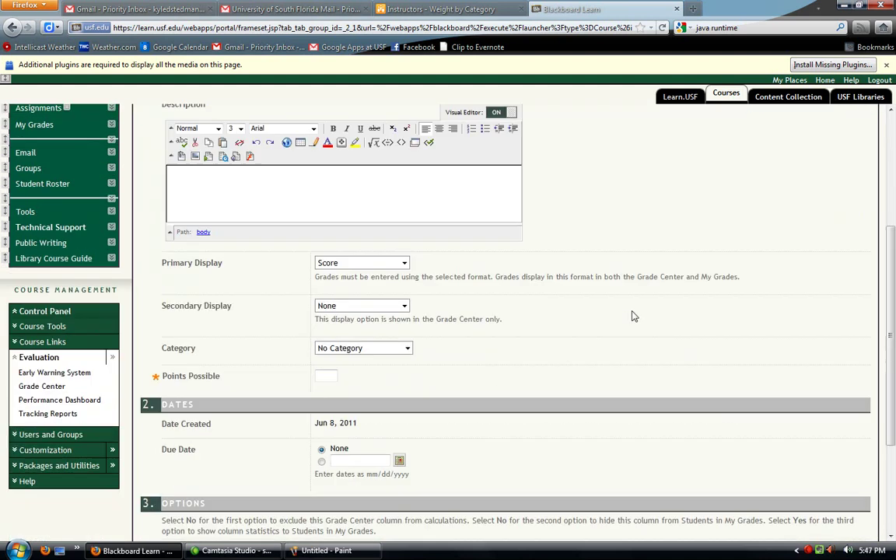
click(376, 350)
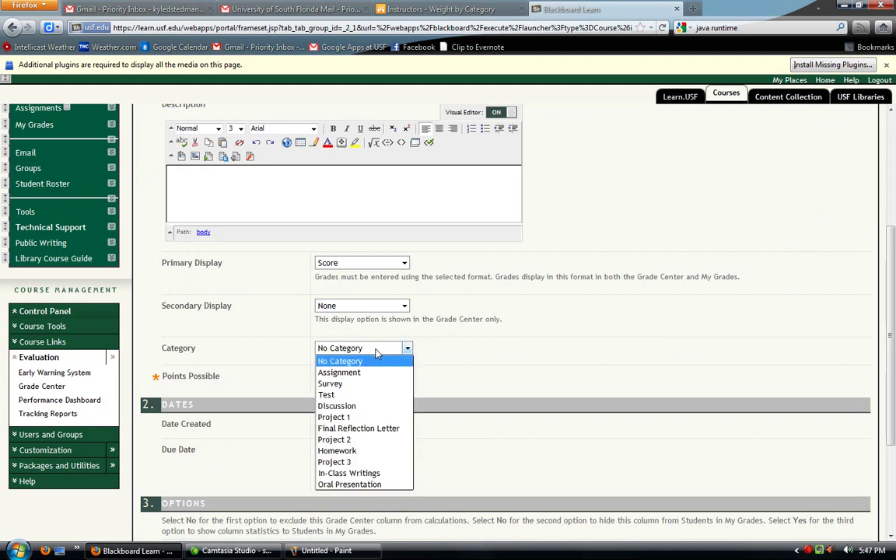
click(347, 452)
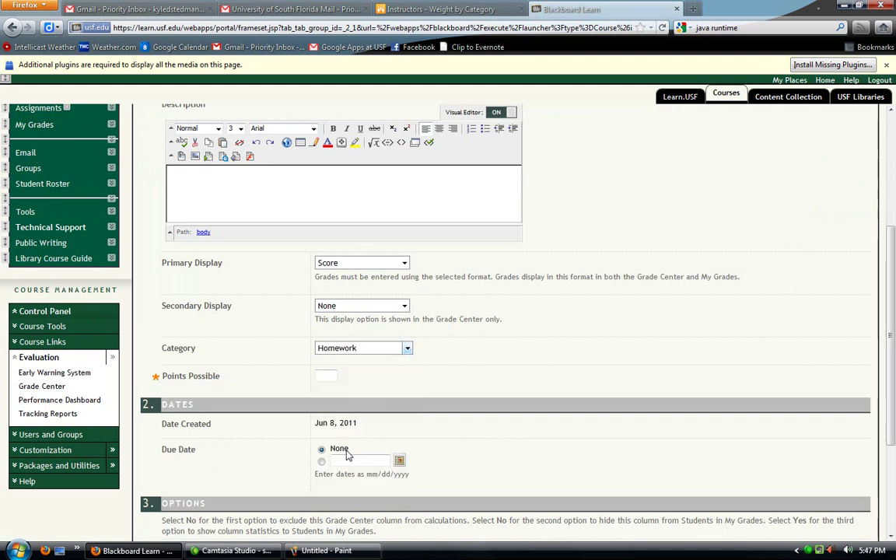
click(341, 378)
text(100)
click(556, 387)
scroll(562, 388, down, 4)
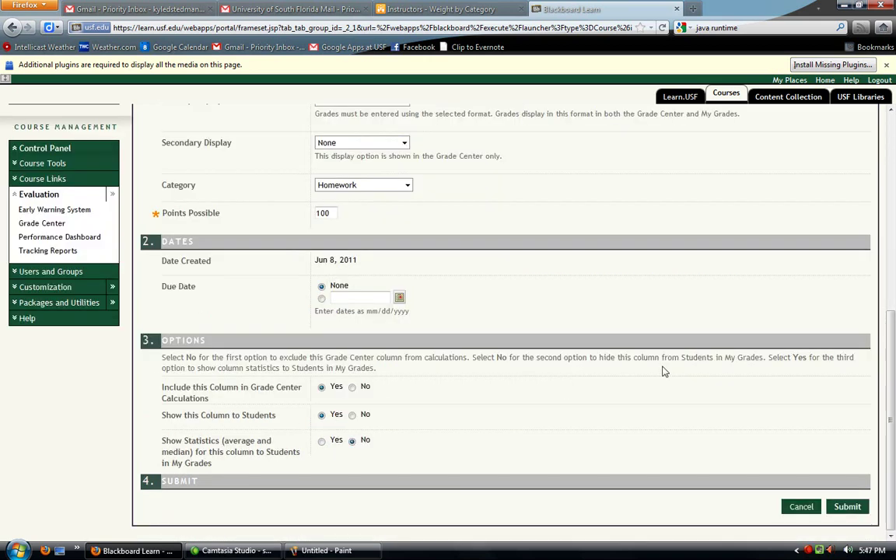
click(849, 506)
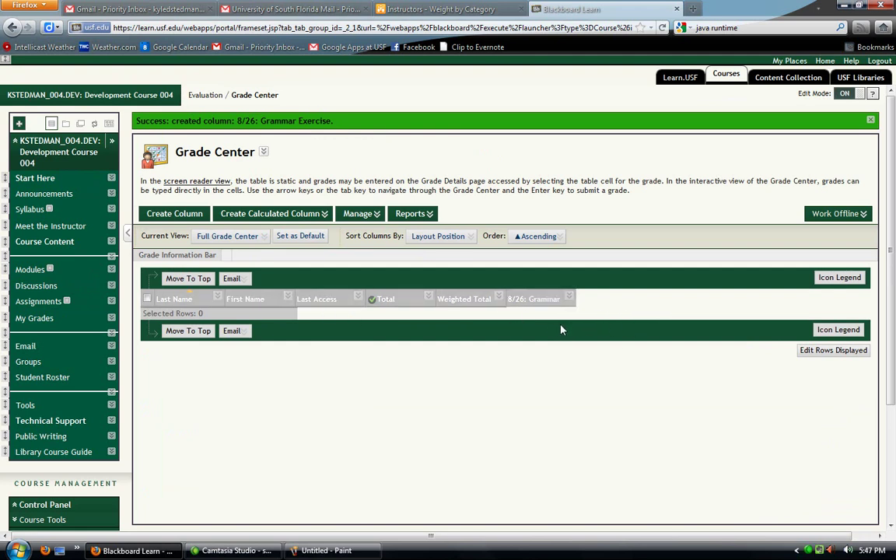
Create a temporary student account for the course and return to the Grade Center
scroll(561, 330, down, 3)
scroll(270, 278, down, 1)
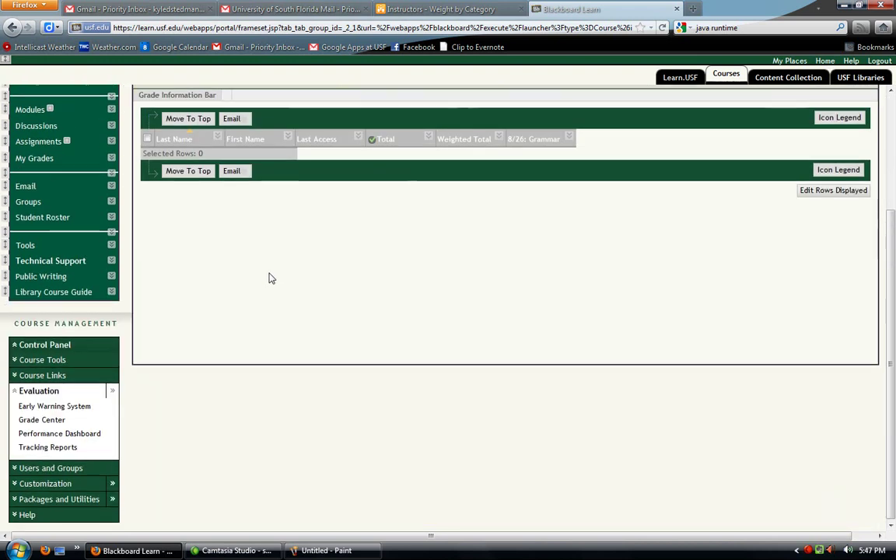
click(50, 361)
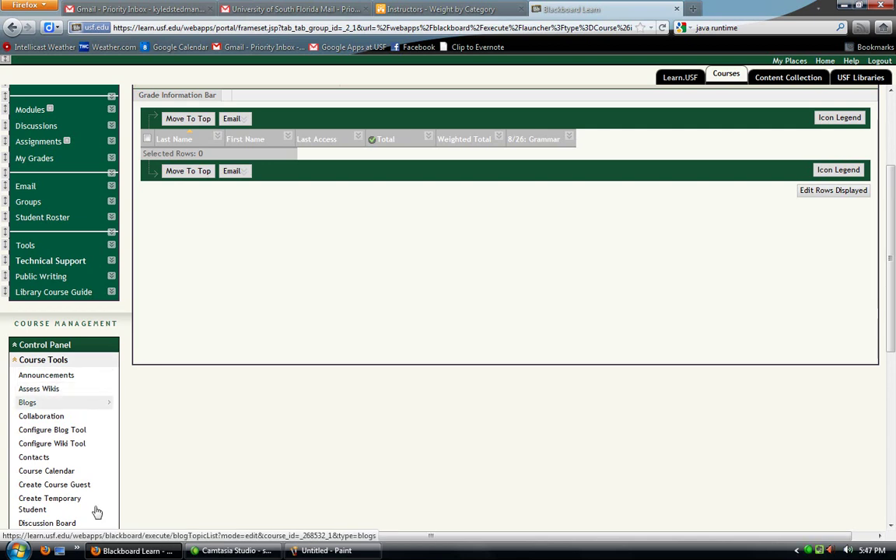
click(65, 510)
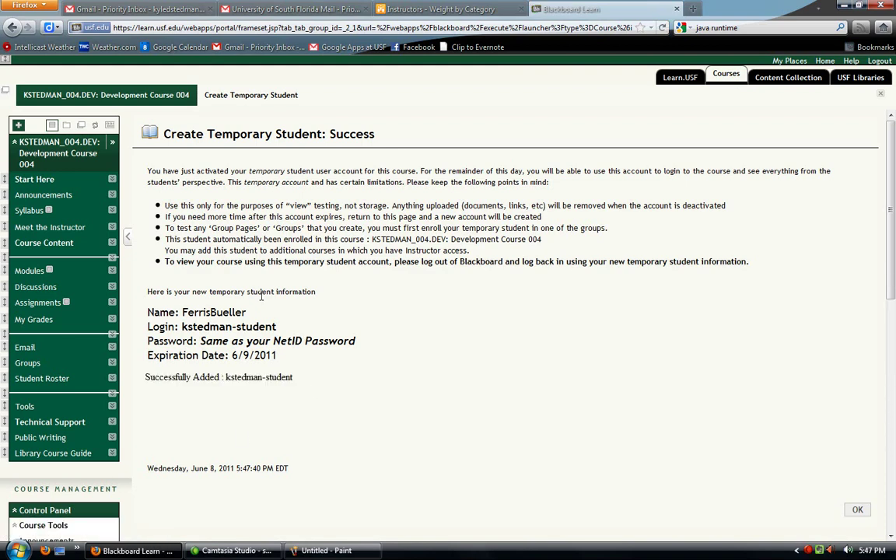
drag(246, 326, 188, 312)
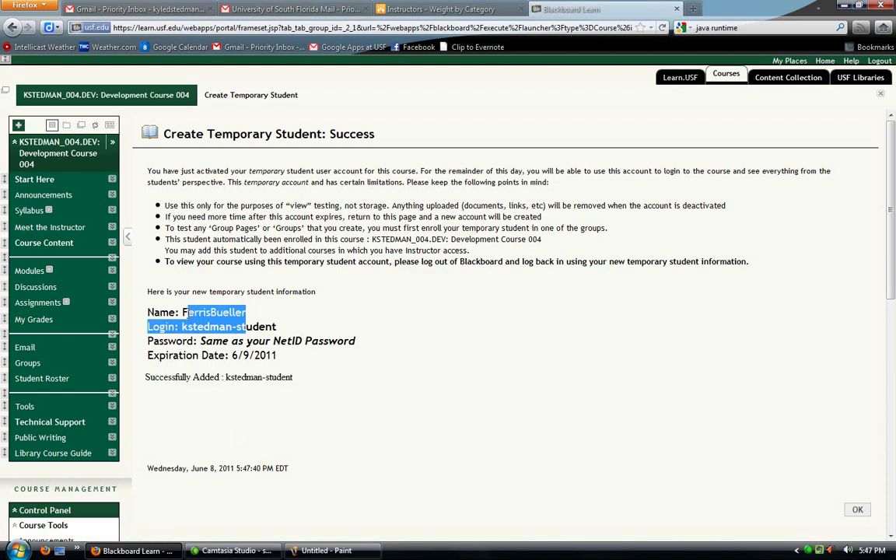
click(184, 312)
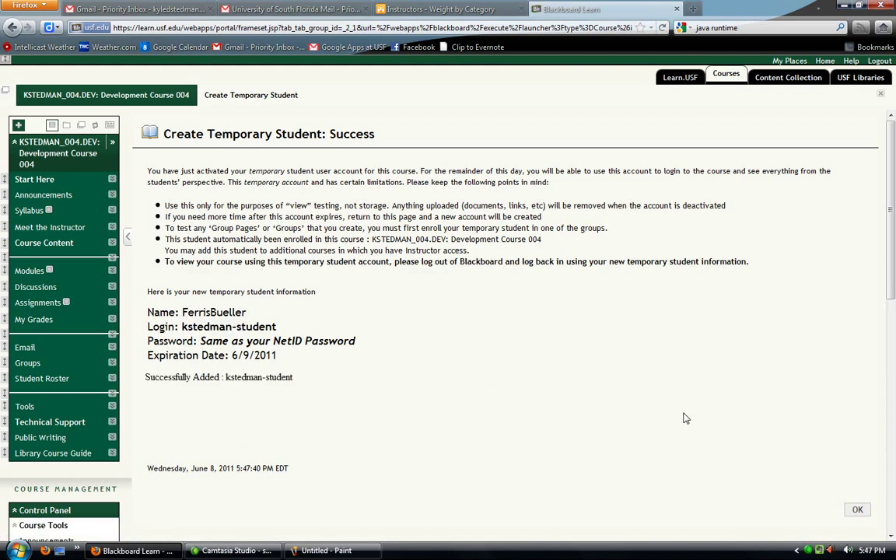
click(858, 512)
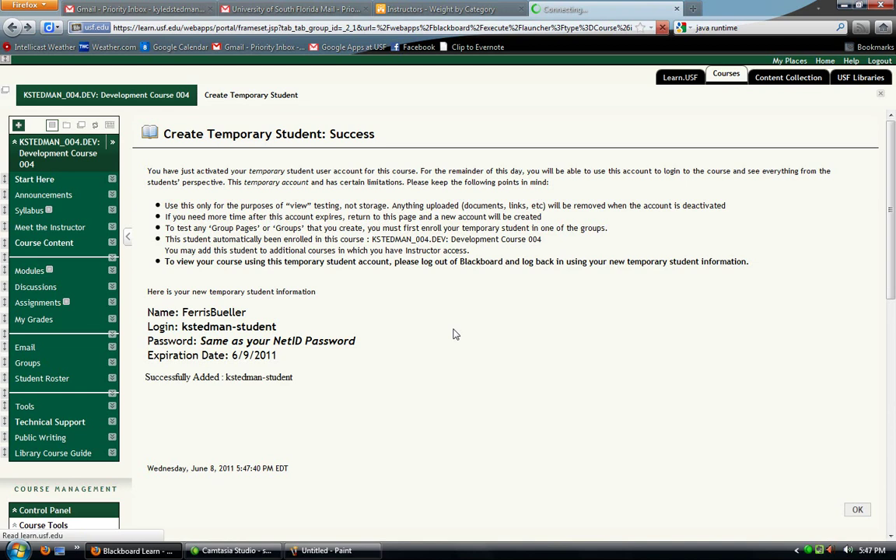
scroll(454, 334, down, 4)
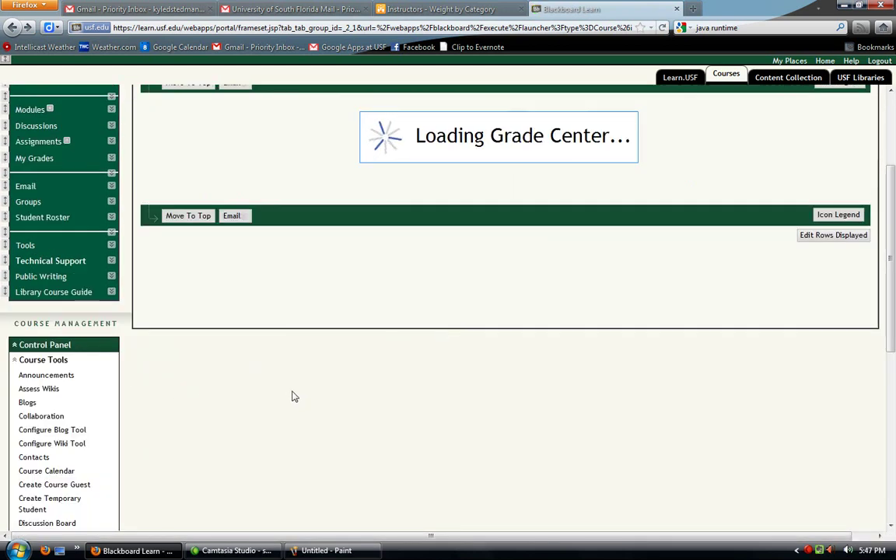
scroll(302, 392, down, 3)
scroll(303, 385, up, 8)
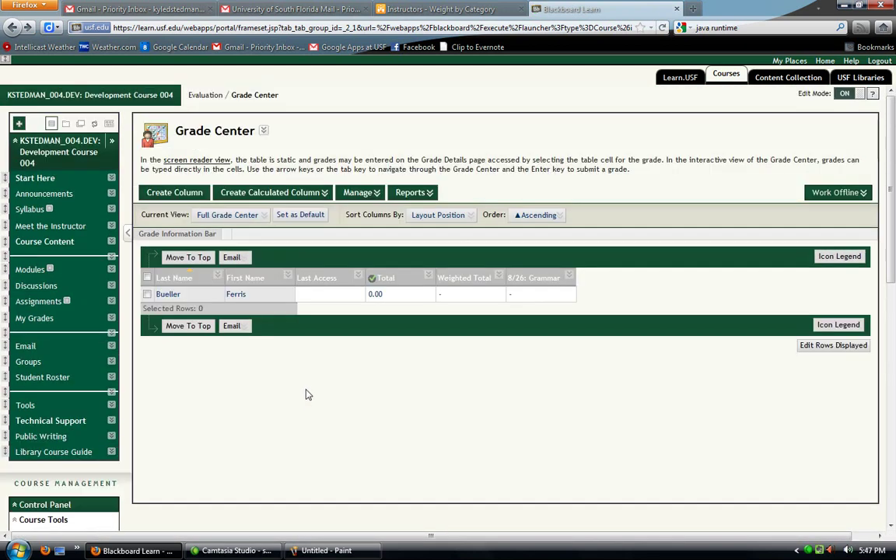
Enter a grade of 90 for the temporary student in the 8/26 Grammar Exercise column
click(522, 297)
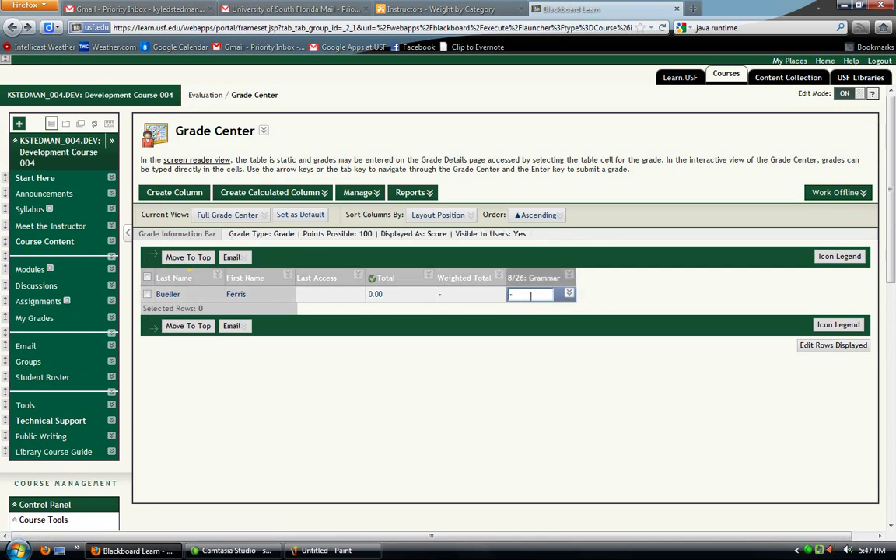
click(516, 296)
text(90)
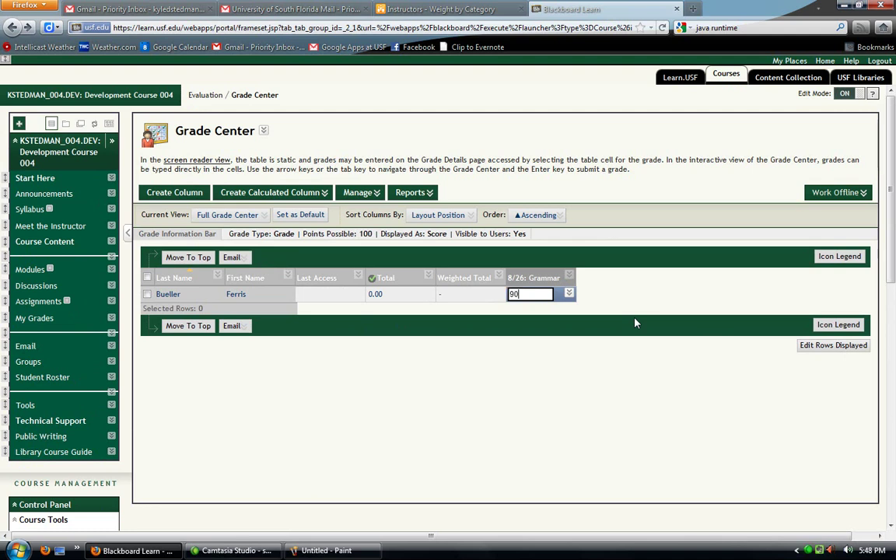
key(Return)
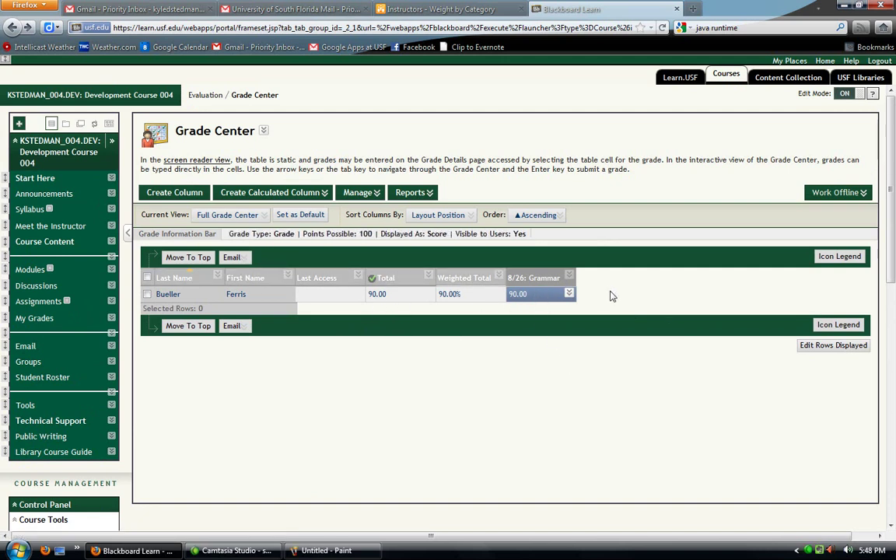
Start another grade column named "9/3: Style Assignment"
click(269, 192)
click(279, 209)
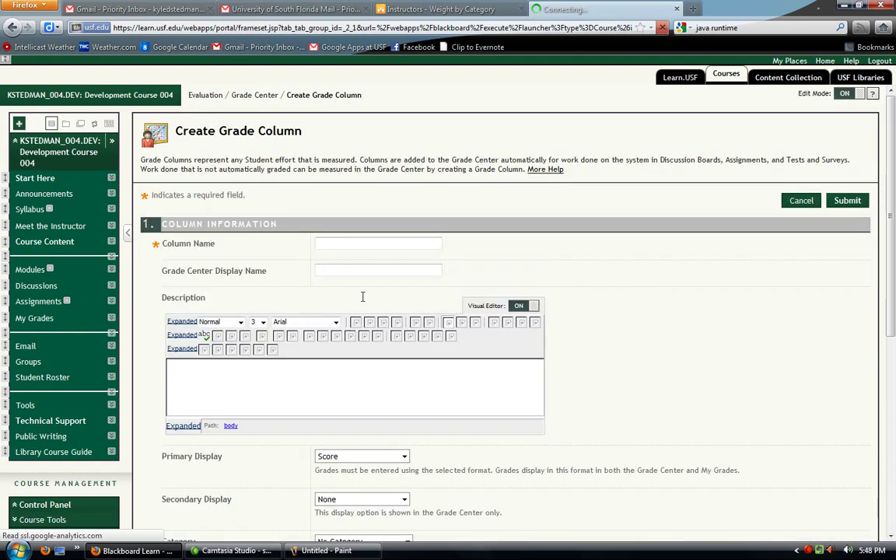
click(390, 252)
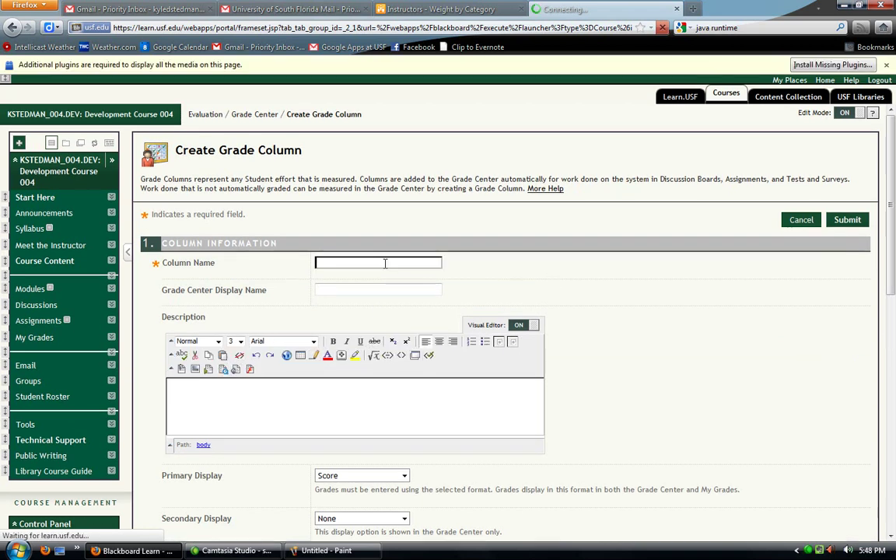
text(9/3: Style Assignmen)
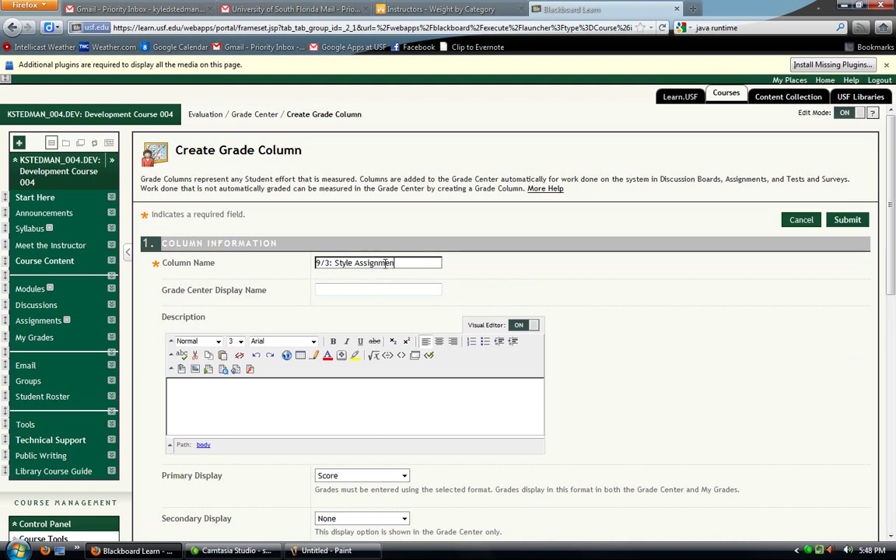
text(t)
Put the Style Assignment column in the Homework category, give it 50 points possible and submit it
scroll(681, 295, down, 3)
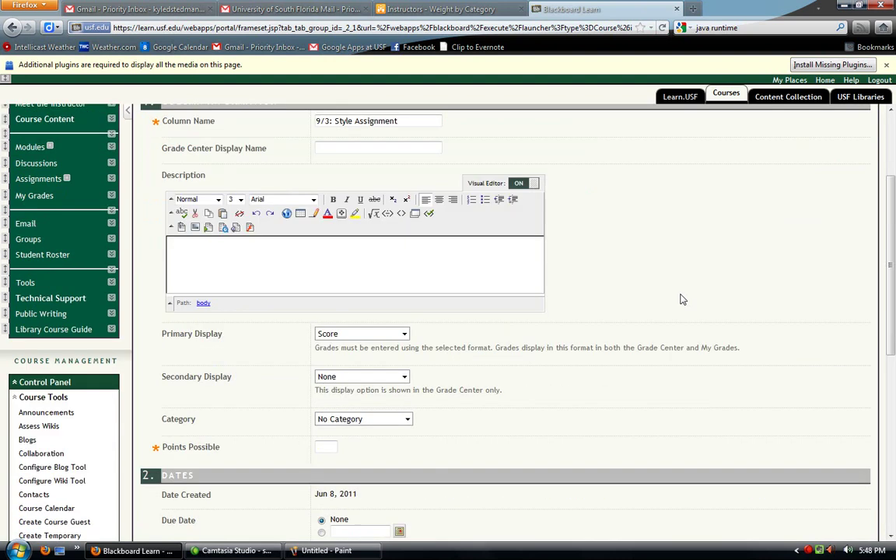
click(381, 420)
click(366, 372)
scroll(644, 360, down, 2)
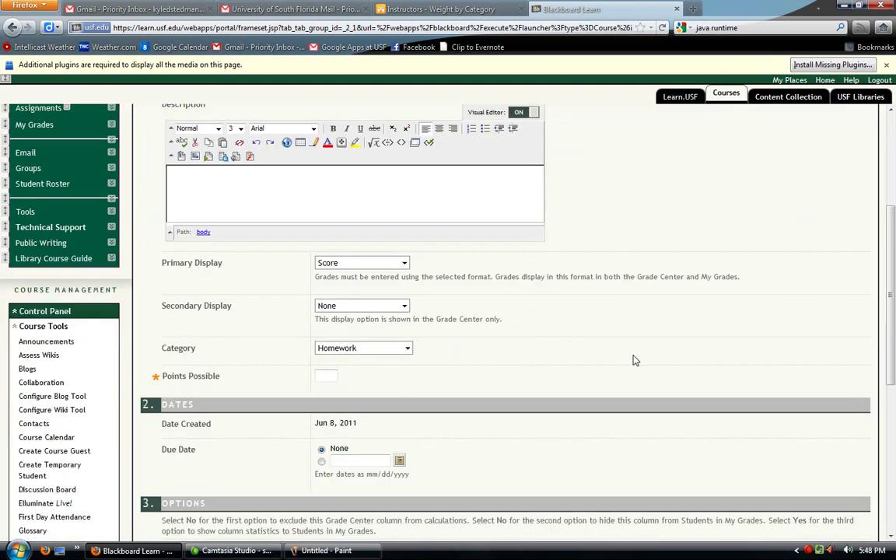
click(320, 376)
text(50)
scroll(587, 386, down, 5)
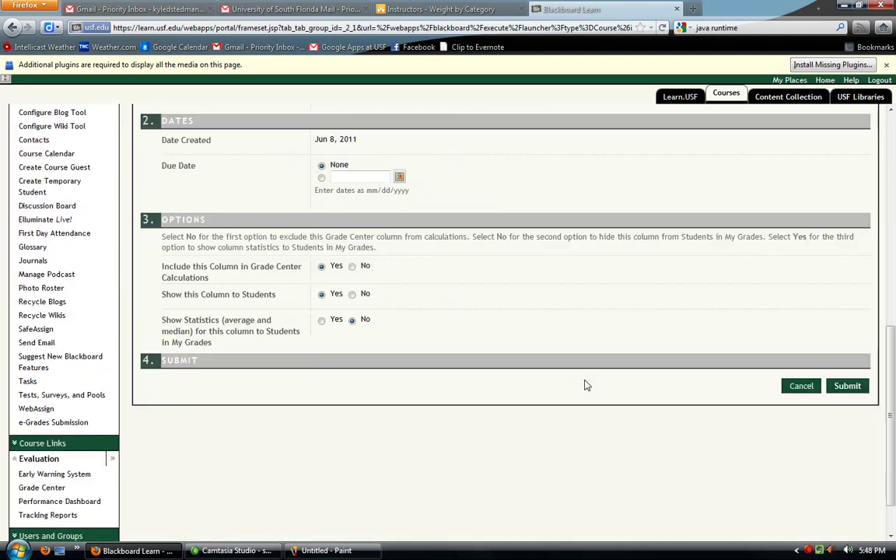
click(861, 392)
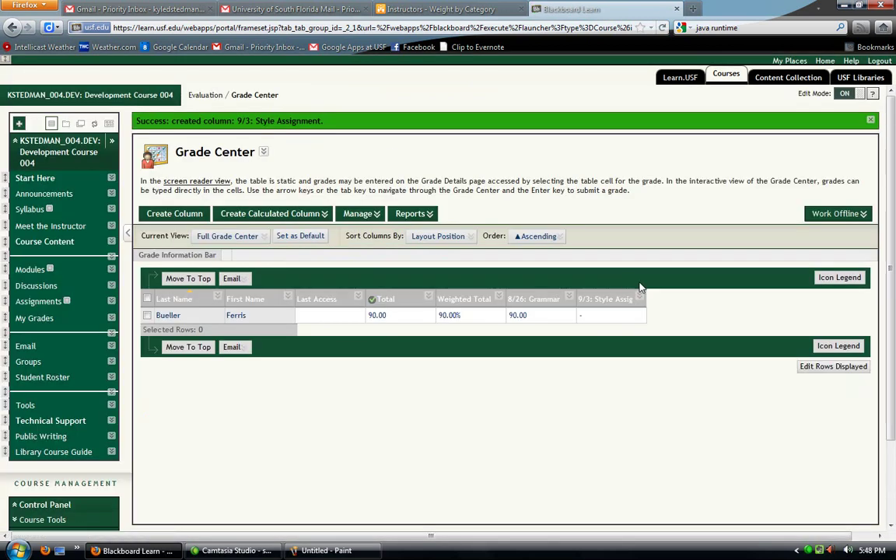
Enter 50 as the temporary student's Style Assignment grade and change the Grammar Exercise grade to 100
click(601, 319)
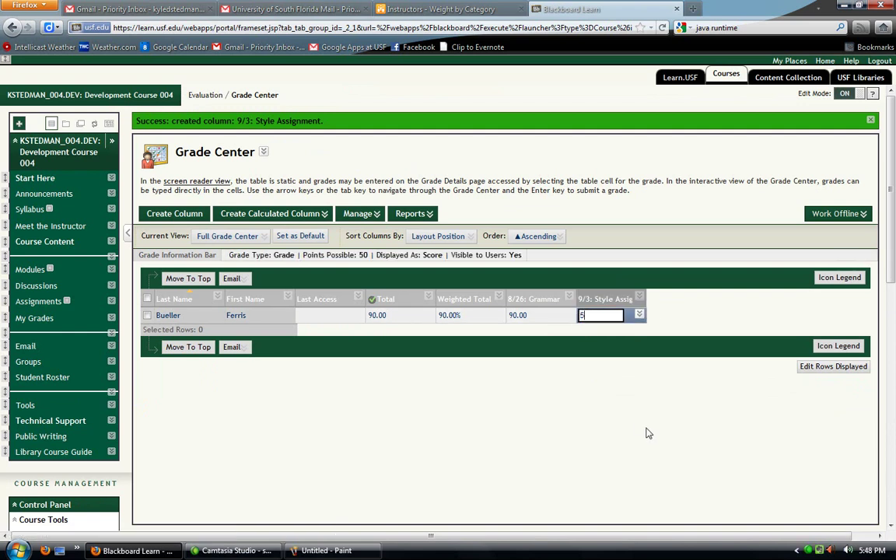
key(Return)
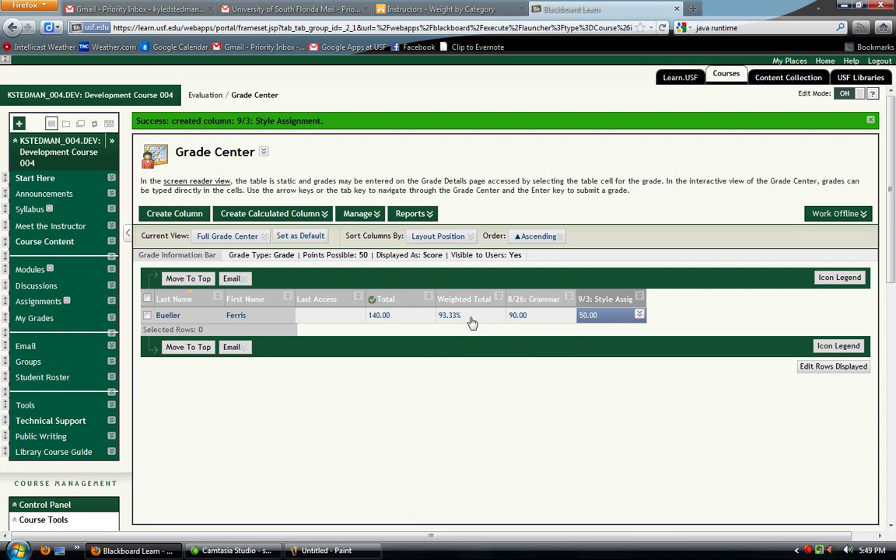
click(536, 319)
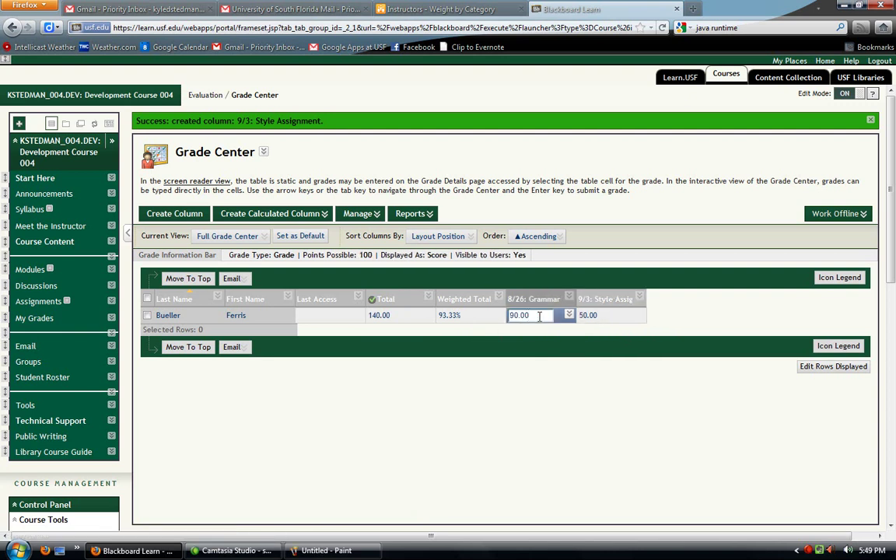
text(100)
key(Tab)
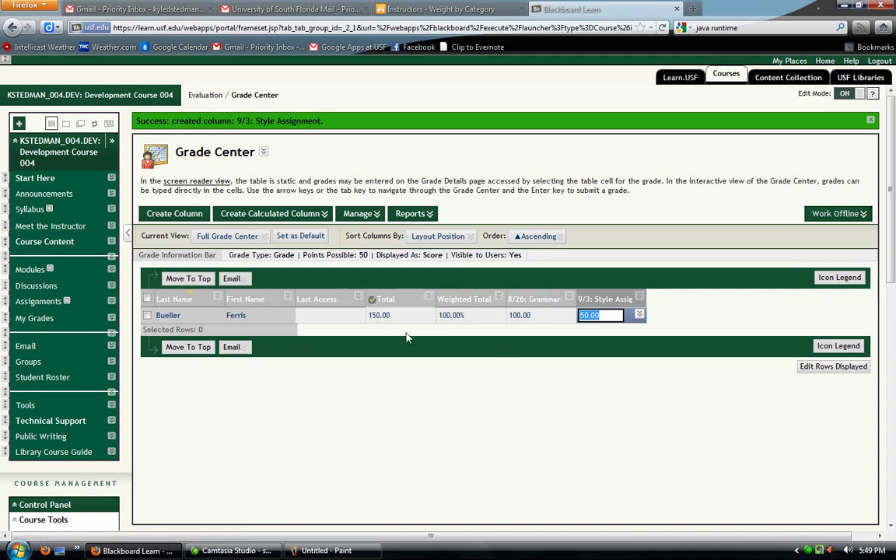
Start a new grade column named "Project 1, Draft 1"
click(776, 328)
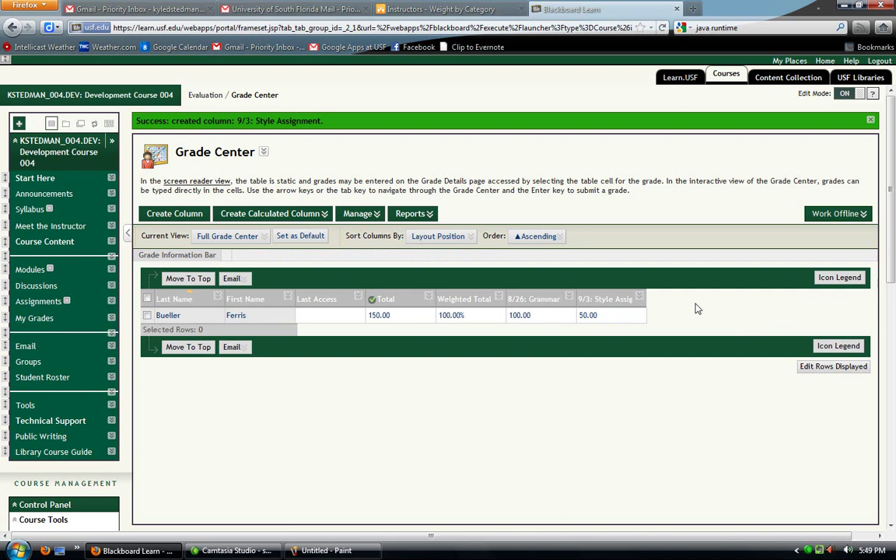
click(228, 236)
click(175, 213)
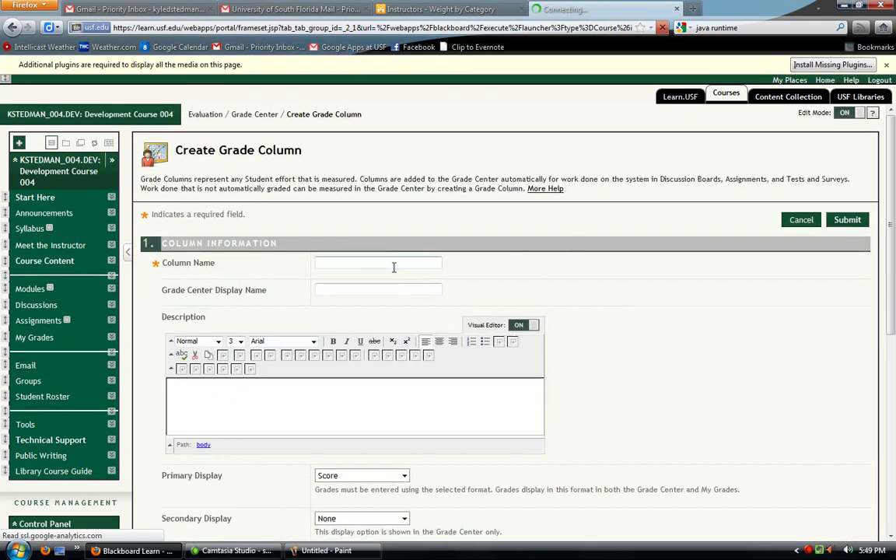
click(394, 267)
text(P)
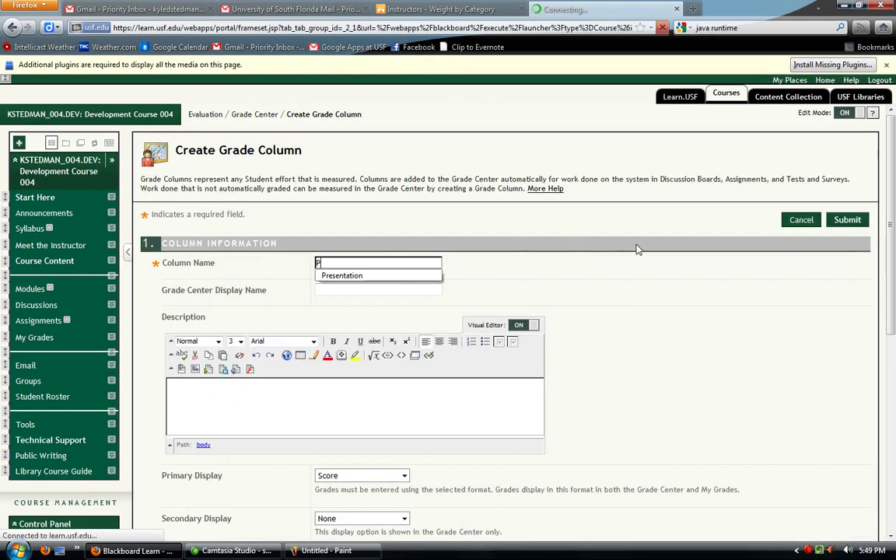
text(roject 1, Draft 1)
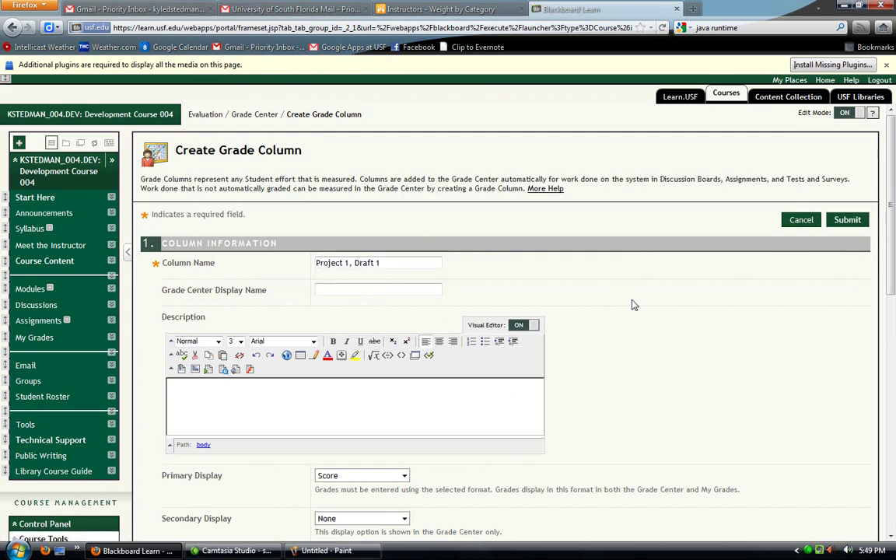
Put the Project 1, Draft 1 column in the Project 1 category, give it 10 points possible and submit it
scroll(632, 304, down, 3)
click(406, 421)
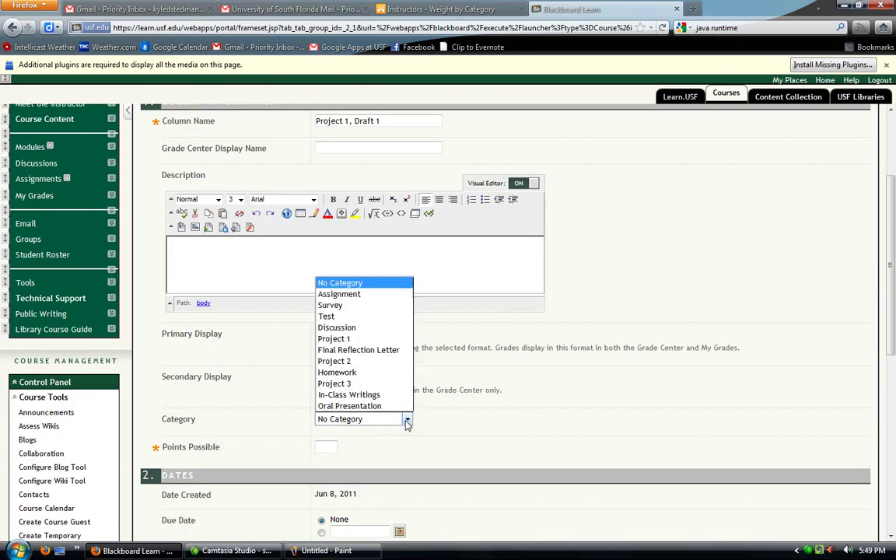
click(334, 338)
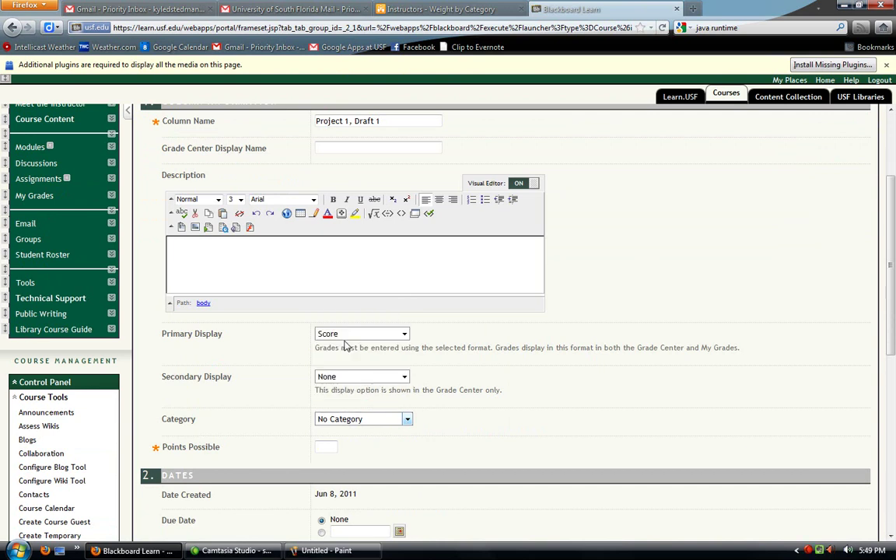
click(330, 447)
text(10)
scroll(618, 418, down, 5)
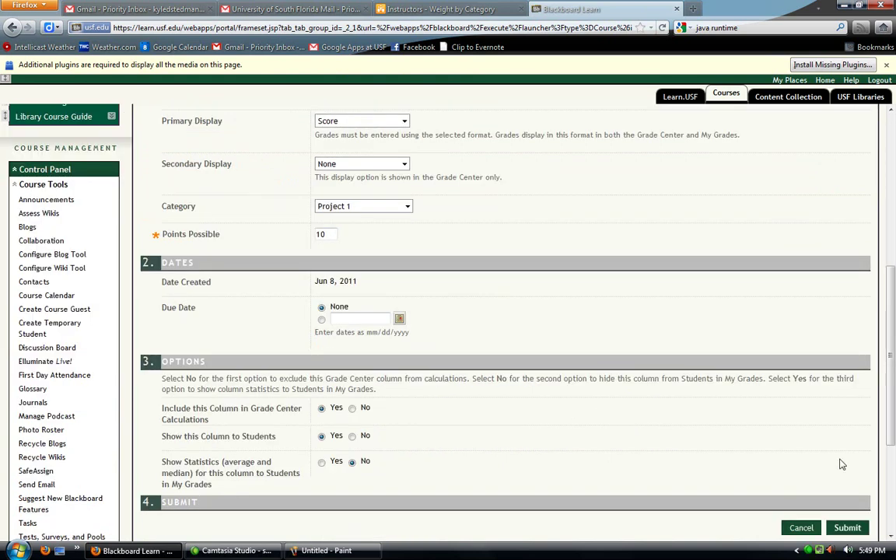
click(848, 527)
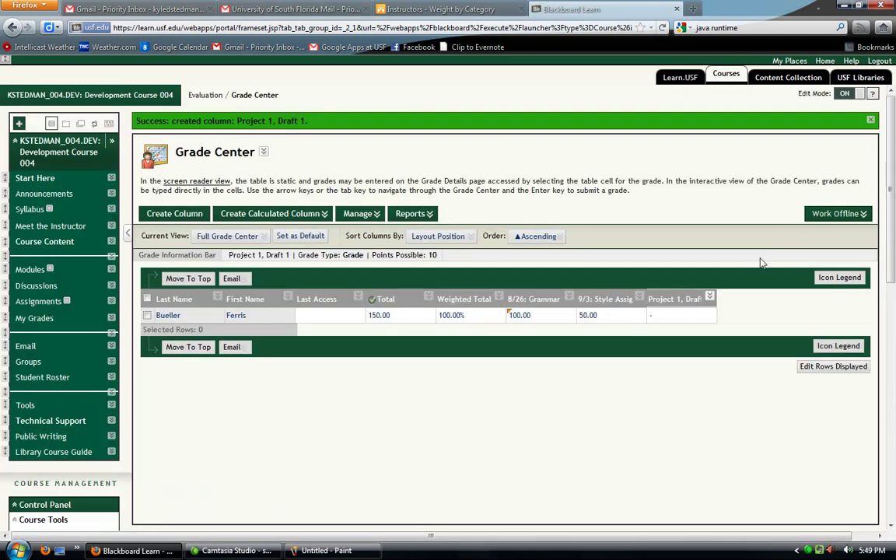
Start another grade column named "Project 1, Draft 2"
click(171, 213)
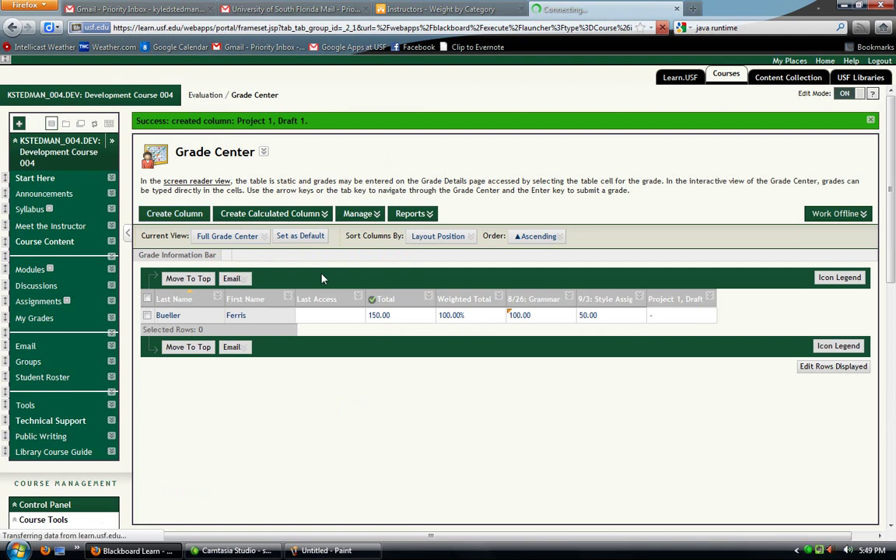
click(537, 236)
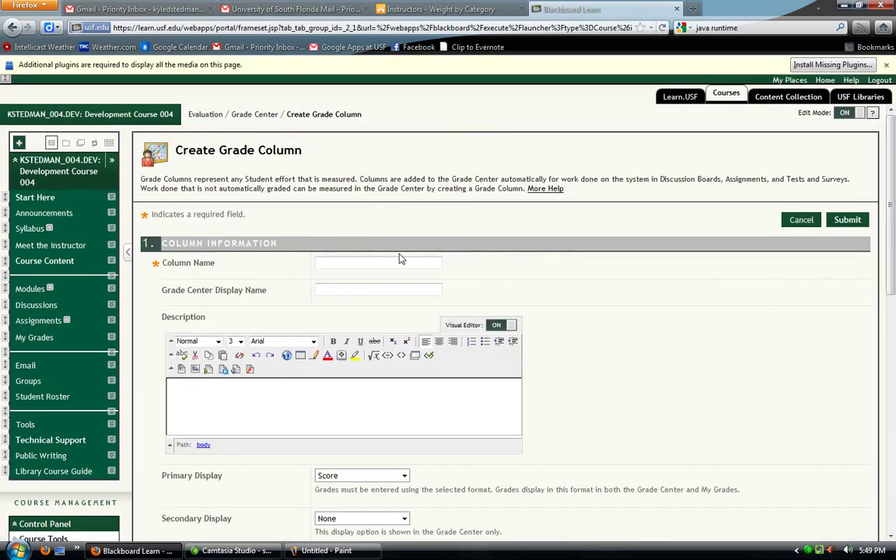
click(400, 260)
text(Projec)
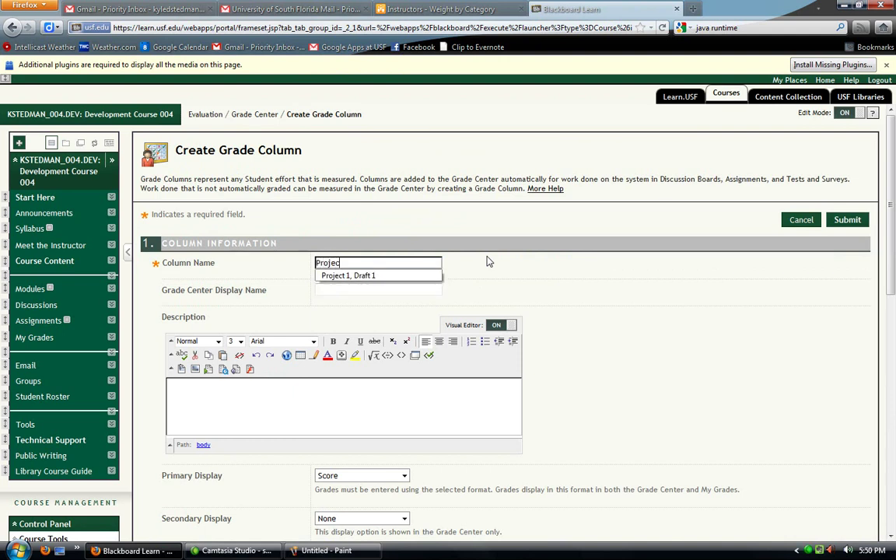
text(t 1, Draft 2)
click(488, 262)
Assign the Project 1, Draft 2 column to the Project 1 category with 50 points possible and submit it
scroll(545, 366, down, 3)
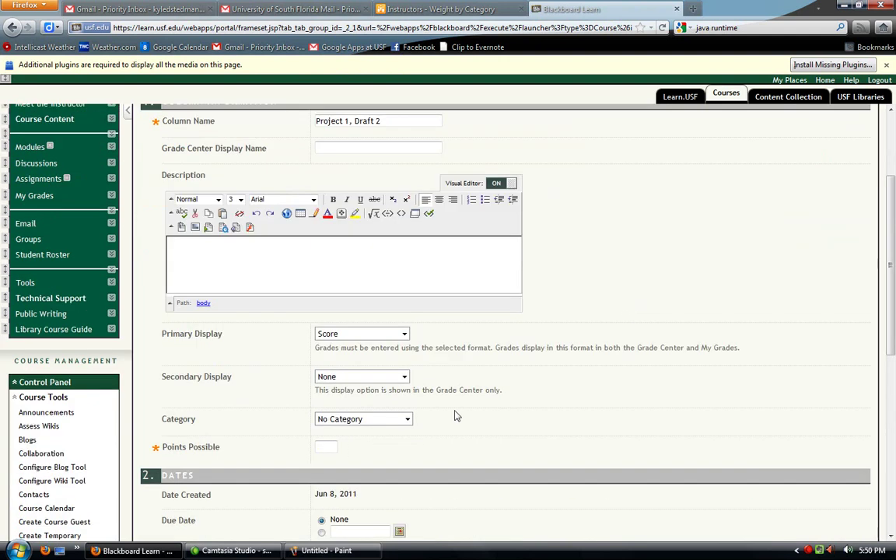
click(382, 421)
click(343, 338)
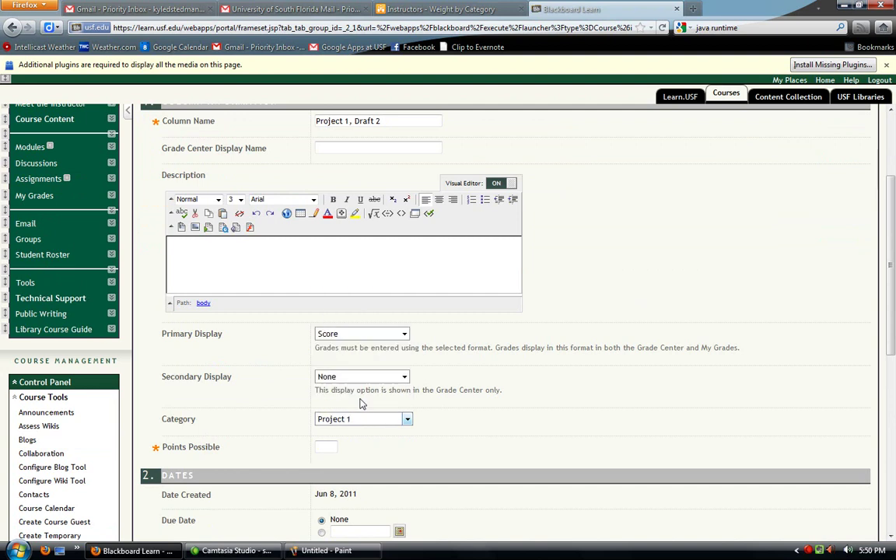
click(327, 449)
text(50)
click(590, 411)
scroll(590, 412, down, 9)
click(848, 329)
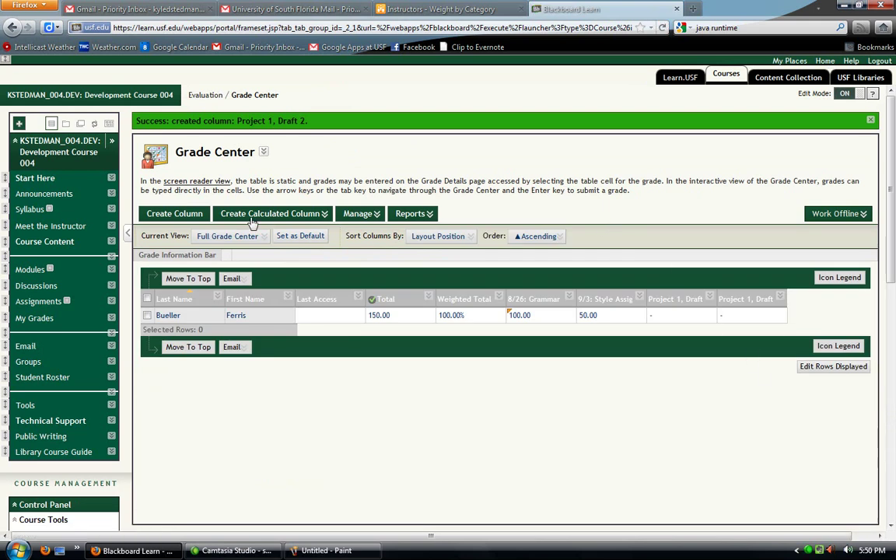
Start a third project grade column named "Project 1, Draft 3"
click(174, 213)
click(585, 271)
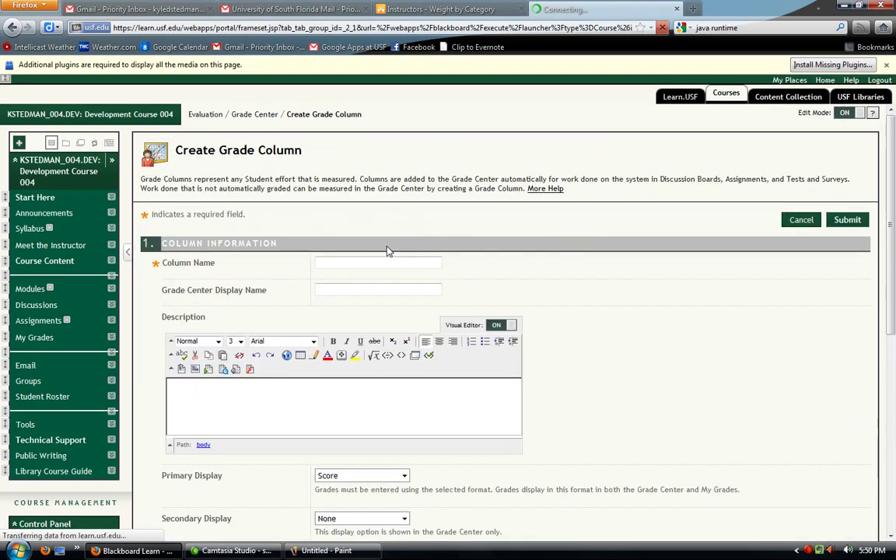
click(386, 262)
text(Projec)
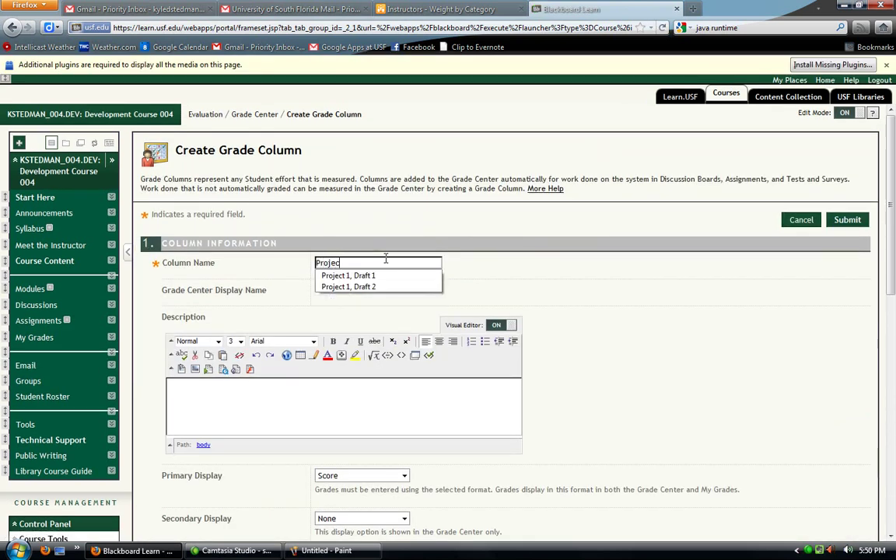
text(t 1, Draft 3)
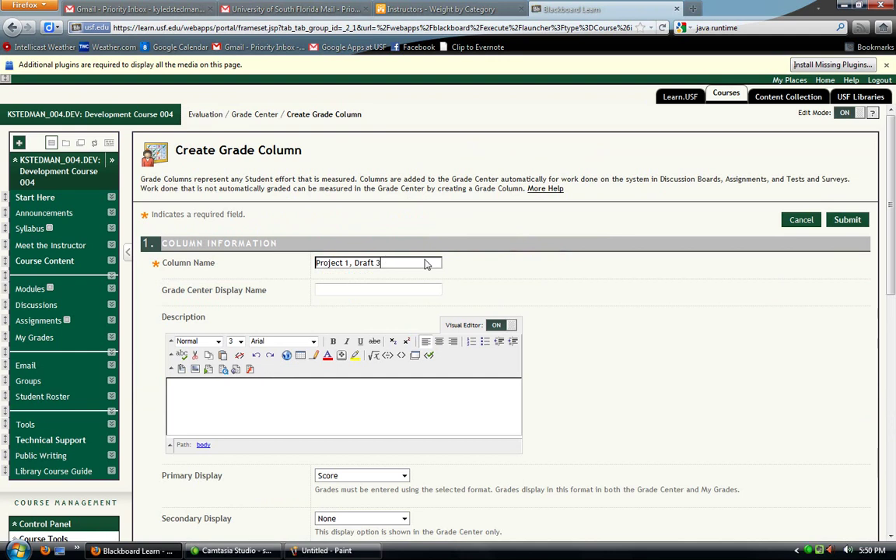
Set the Project 1, Draft 3 column's category to Project 1 and its points possible to 100, and submit it
scroll(665, 350, down, 3)
click(406, 419)
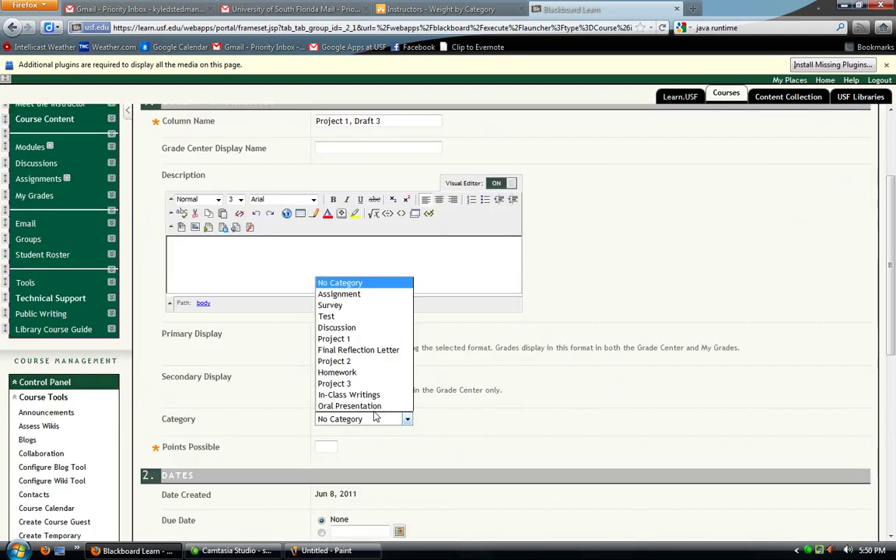
click(335, 339)
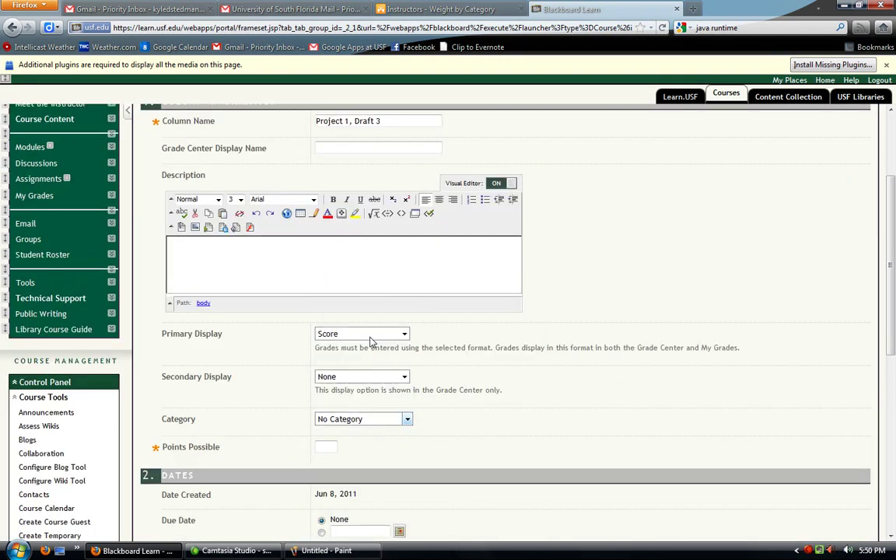
click(318, 446)
text(100)
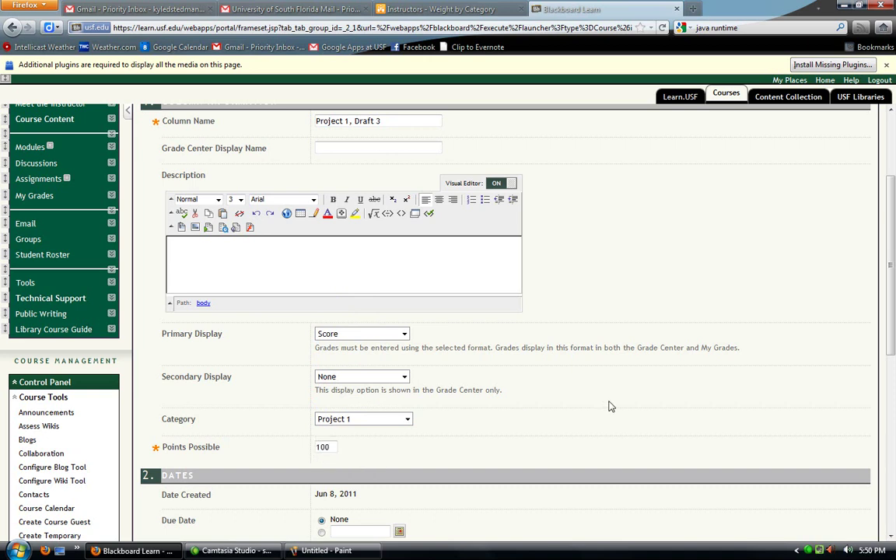
scroll(615, 405, down, 9)
click(852, 329)
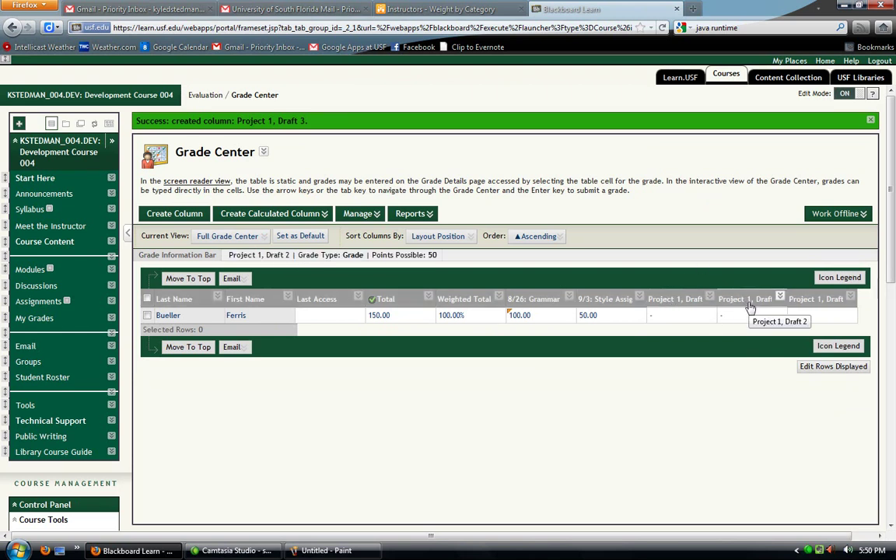
Edit the Project 1, Draft 1 column to use the Grade Center display name "P1, D1" and submit the change
click(710, 298)
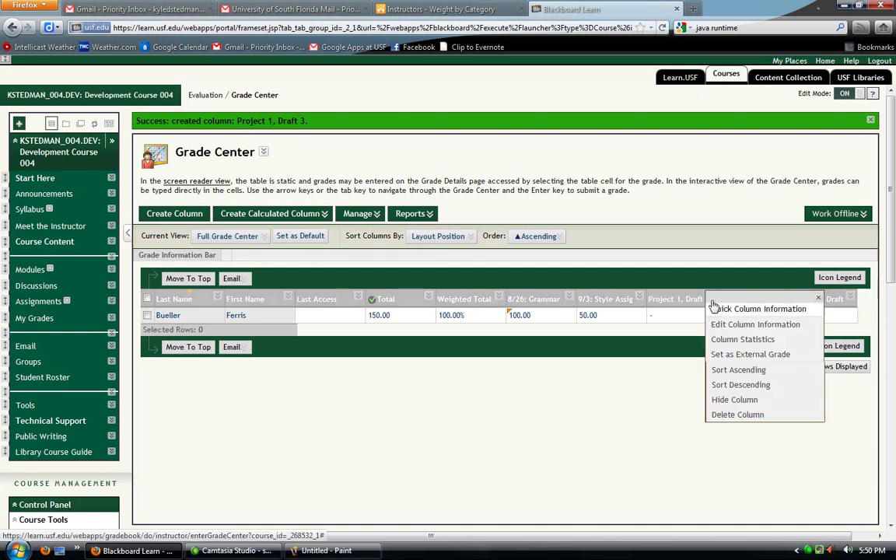
click(723, 325)
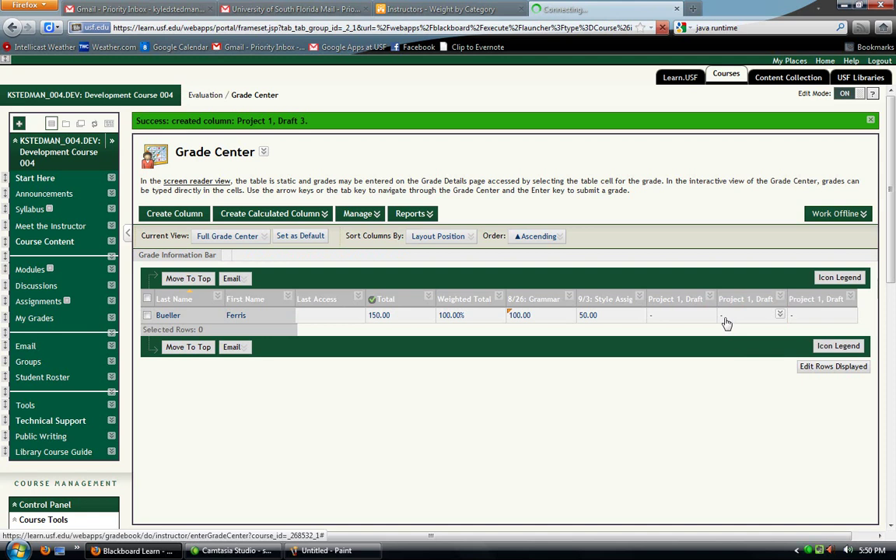
click(327, 288)
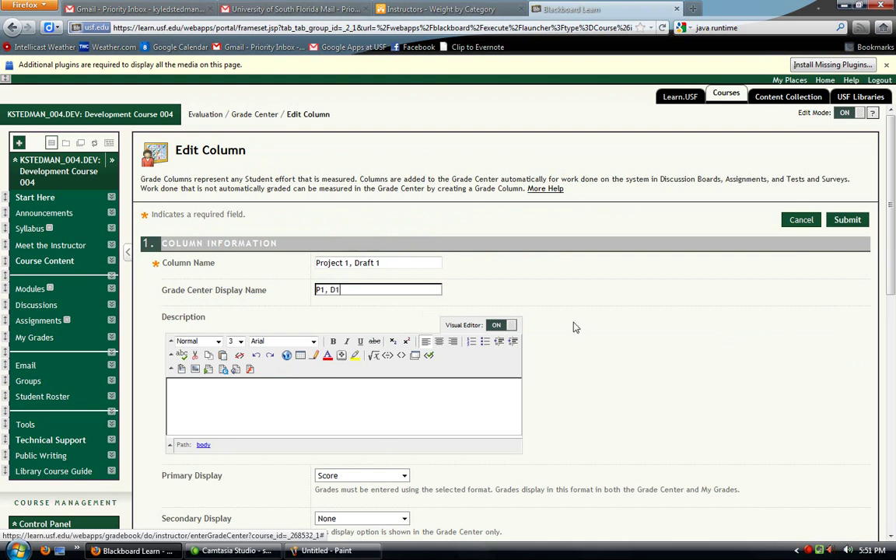
click(862, 187)
click(849, 219)
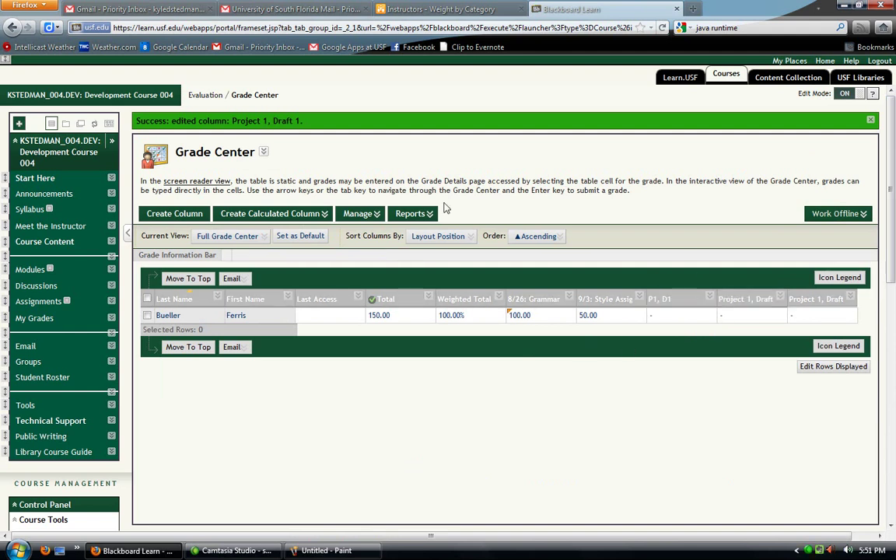
Reorder the Grade Center columns so 8/26: Grammar Exercise and 9/3: Style Assignment follow the three Project 1 drafts, and submit the order
click(364, 214)
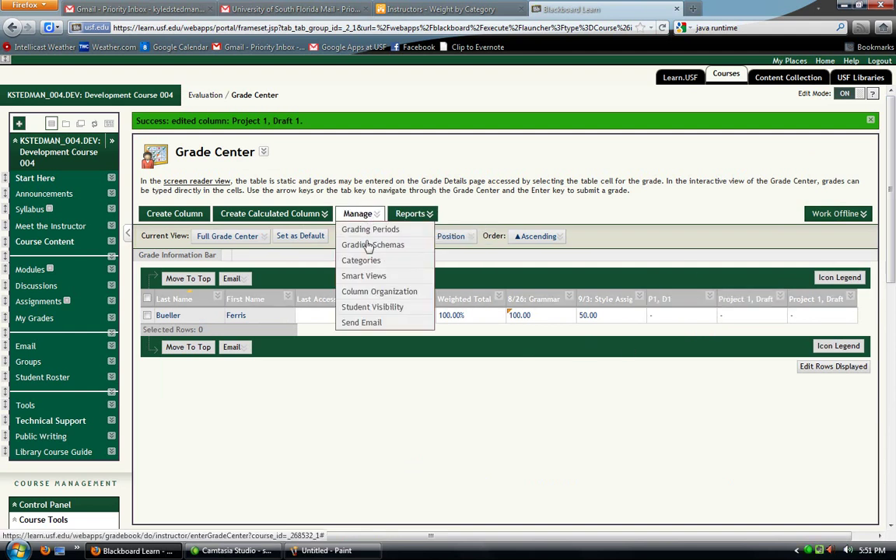
click(366, 292)
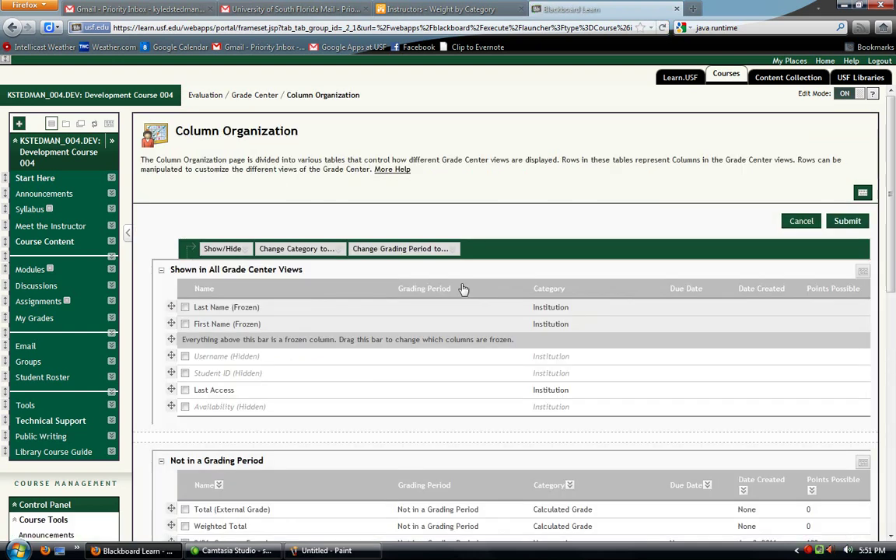
scroll(501, 335, down, 5)
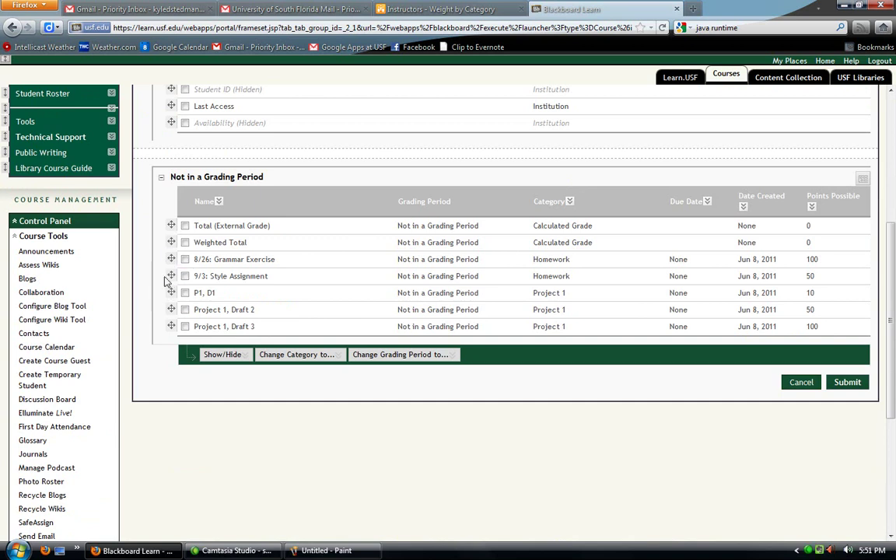
drag(167, 274, 171, 327)
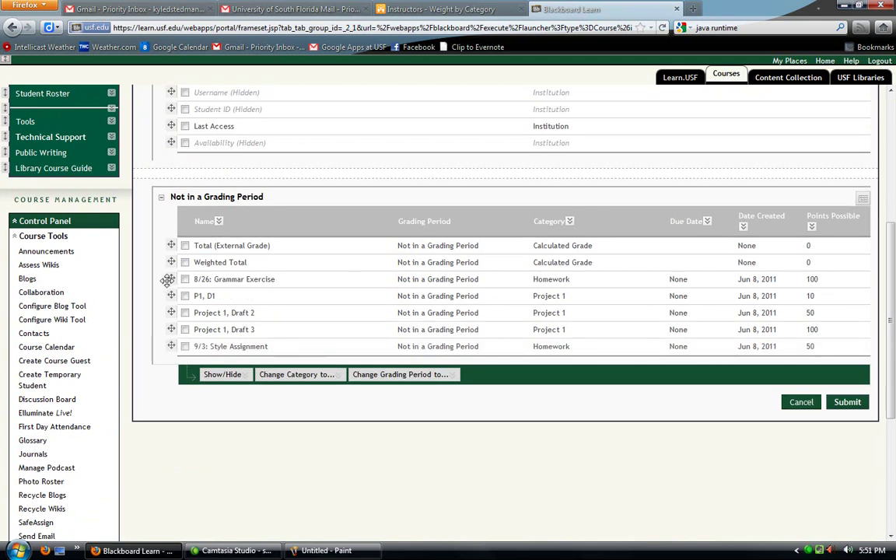
drag(169, 280, 172, 330)
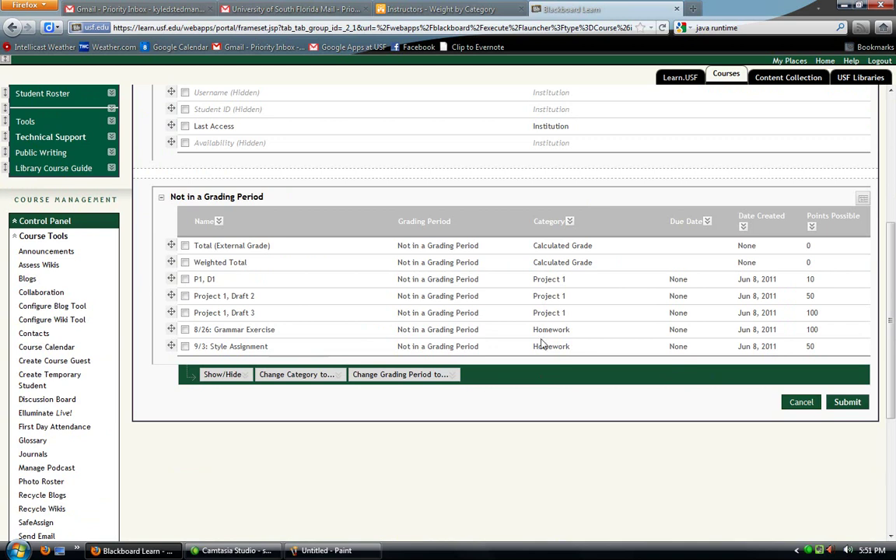
click(848, 403)
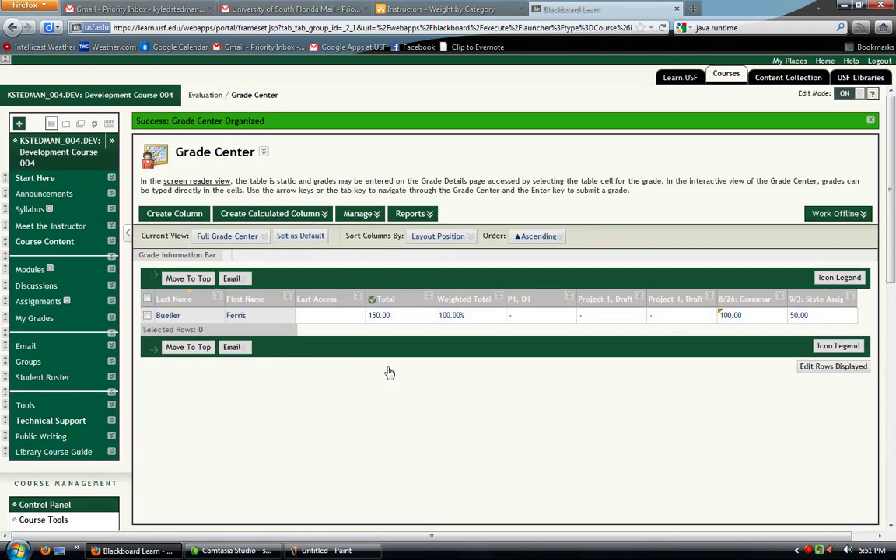
Enter 10 as the temporary student's P1, D1 grade and replace it with 8
click(541, 315)
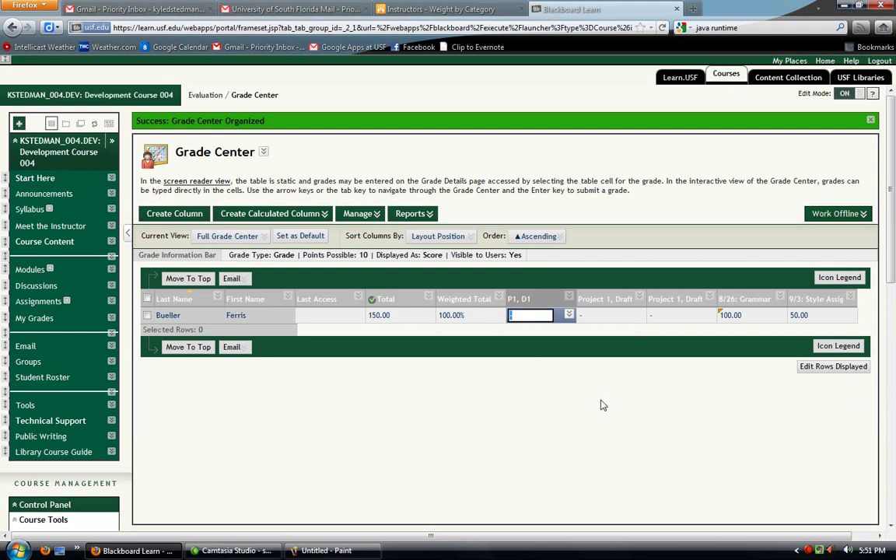
key(Tab)
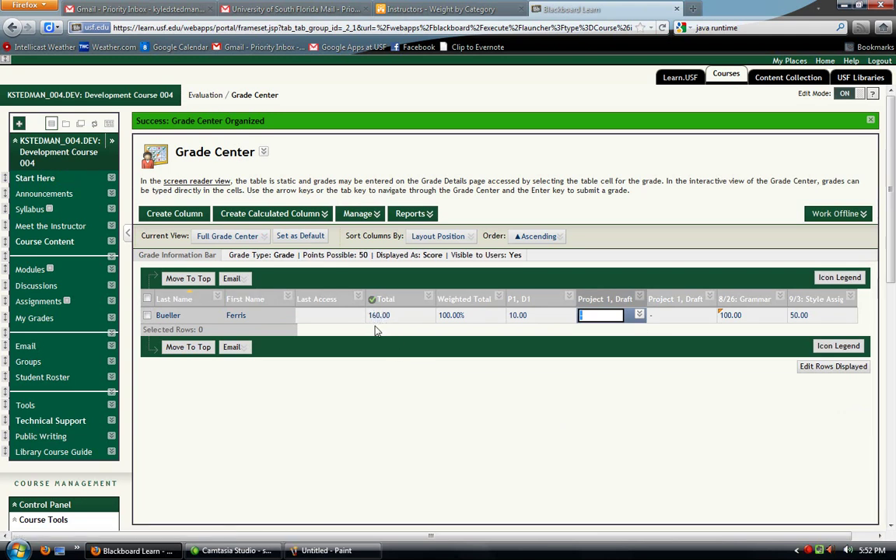
click(541, 316)
drag(537, 314, 504, 320)
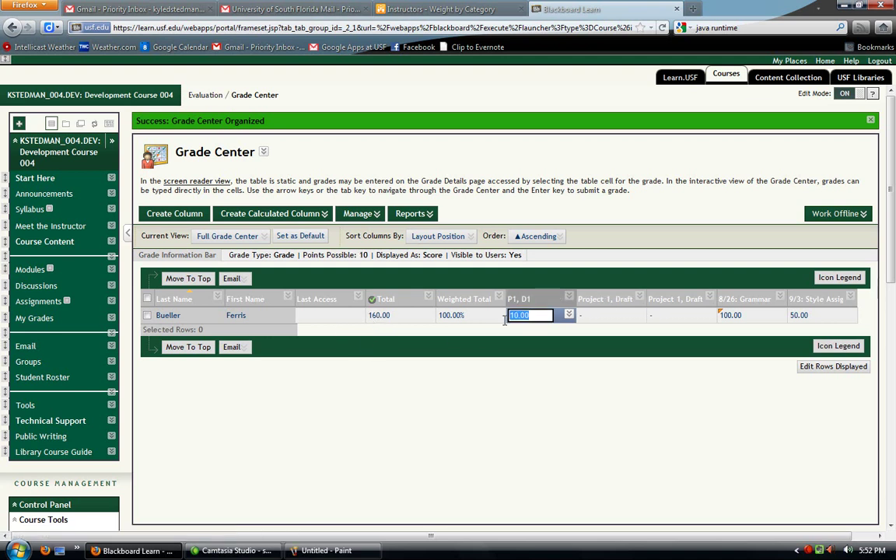
text(8)
key(Return)
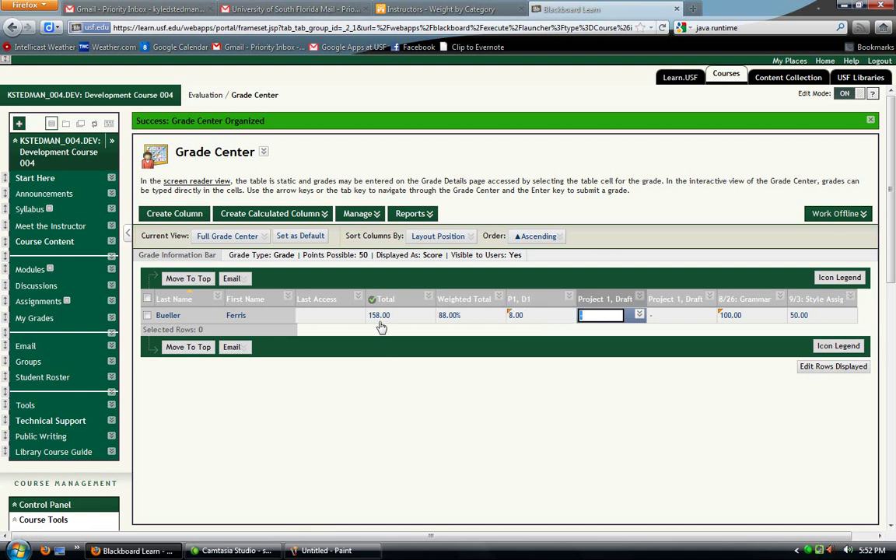
Set the temporary student's P1, D1 grade to 10
click(522, 316)
drag(521, 315, 514, 309)
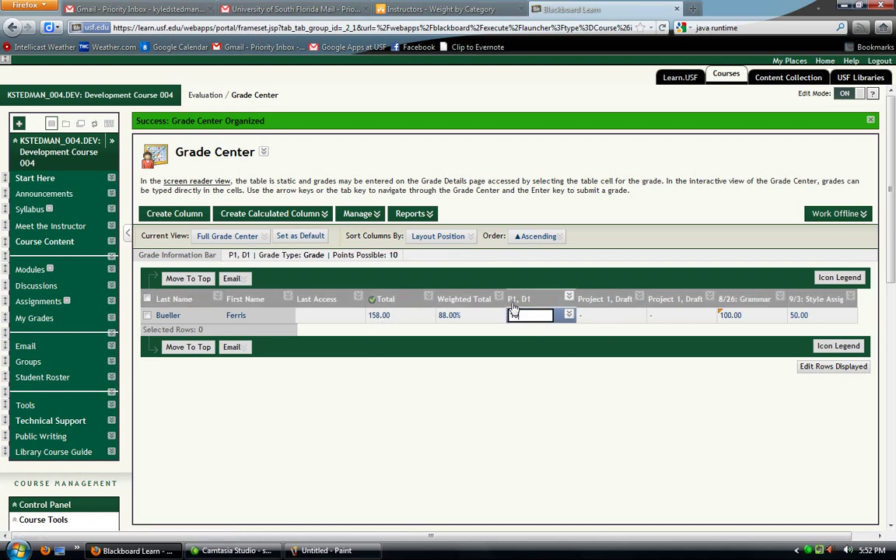
text(10)
key(Return)
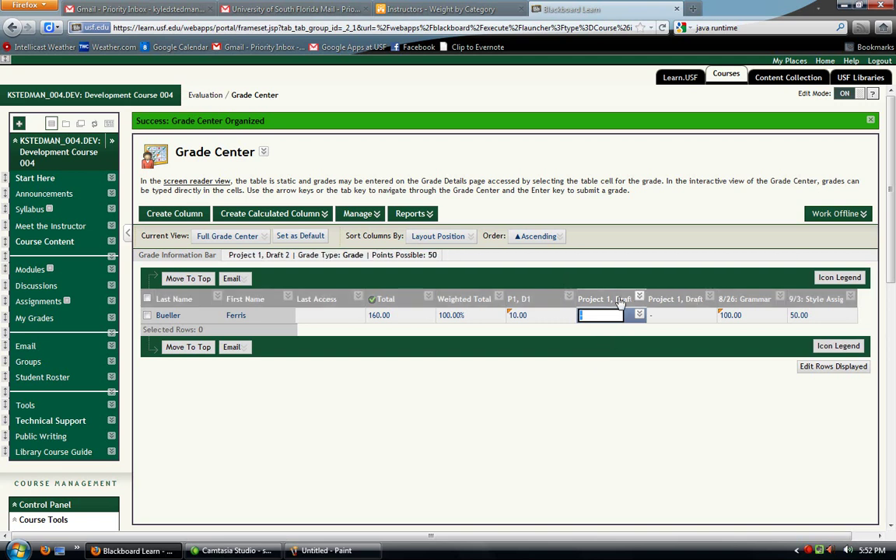
click(410, 213)
click(370, 232)
key(XF86Calculator)
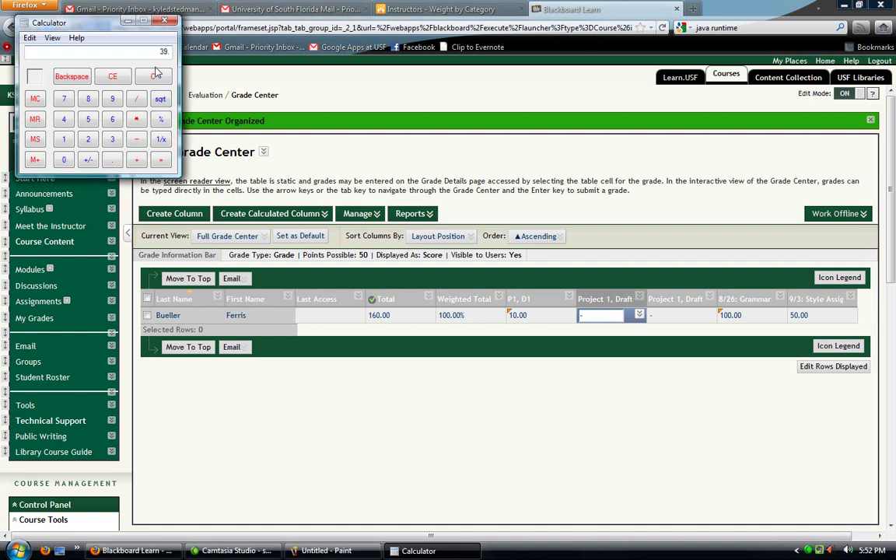
click(164, 20)
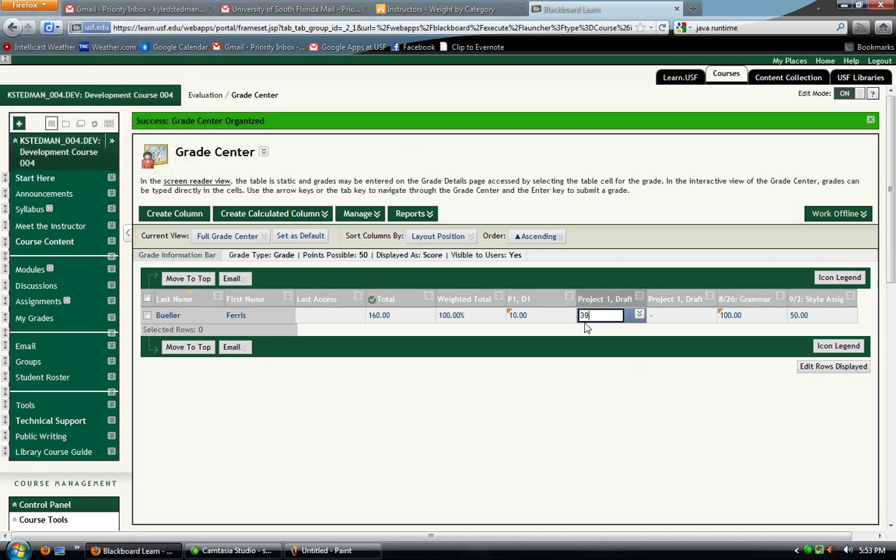
Enter grades of 39 for Project 1, Draft 2 and 89 for Project 1, Draft 3 for the temporary student
text(39)
key(Tab)
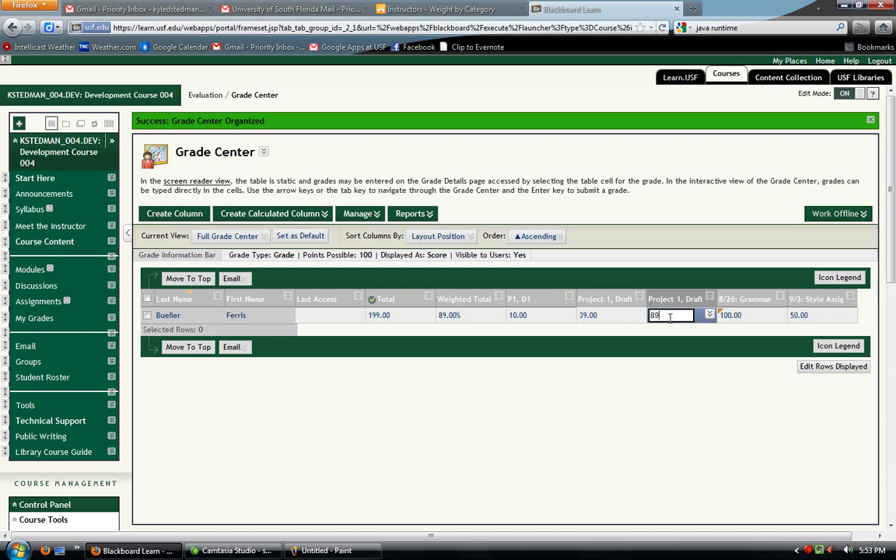
key(Tab)
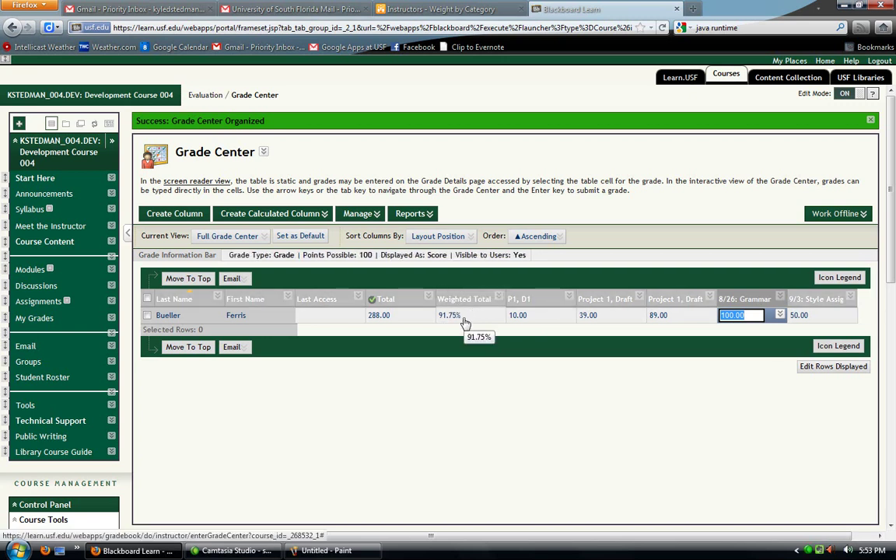
Open the Weighted Total column's edit page and review the weight percentages assigned to the selected categories
click(499, 299)
click(511, 325)
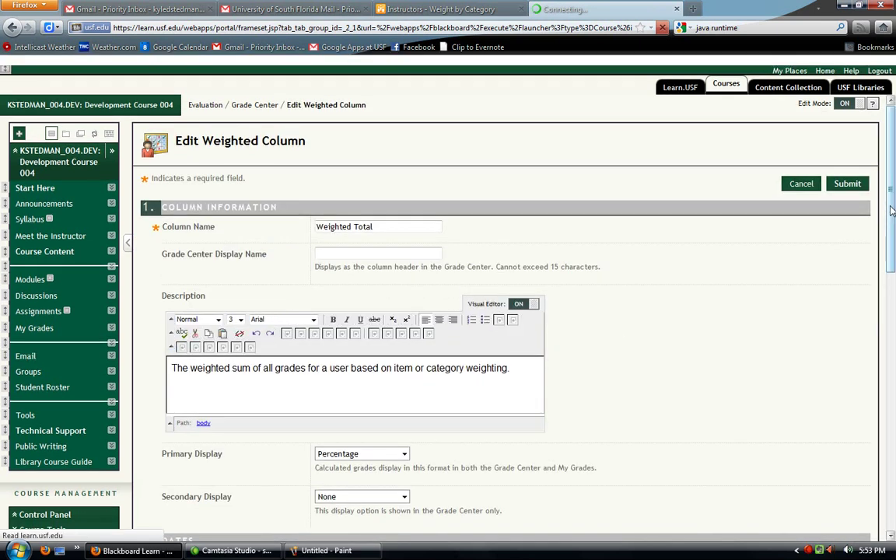
scroll(892, 210, down, 6)
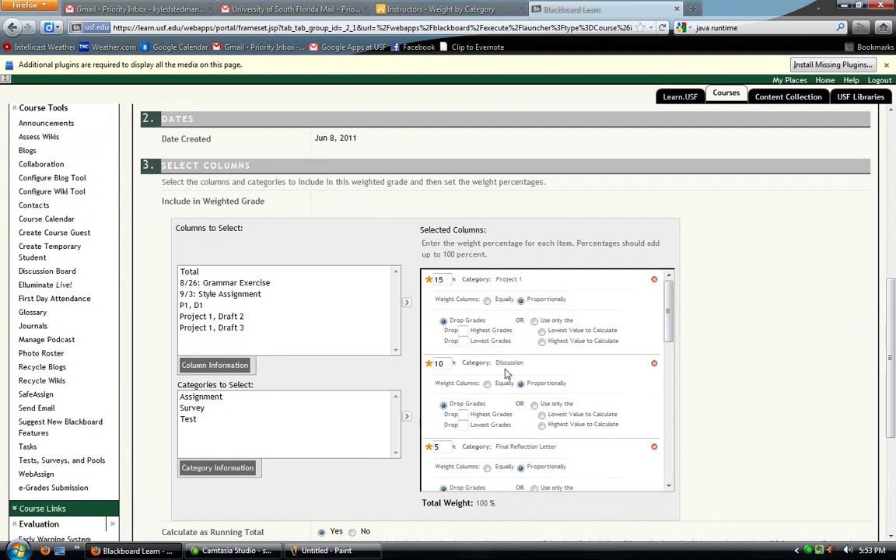
scroll(670, 304, down, 3)
scroll(673, 342, down, 3)
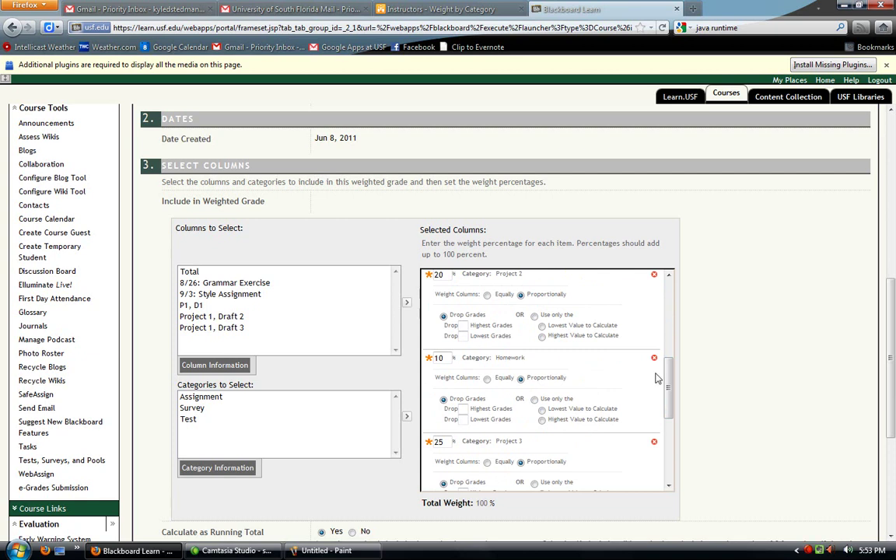
drag(670, 374, 676, 470)
Examine the Weighted Total column's running total option and its explanation, and leave the edit page without saving
drag(893, 351, 894, 398)
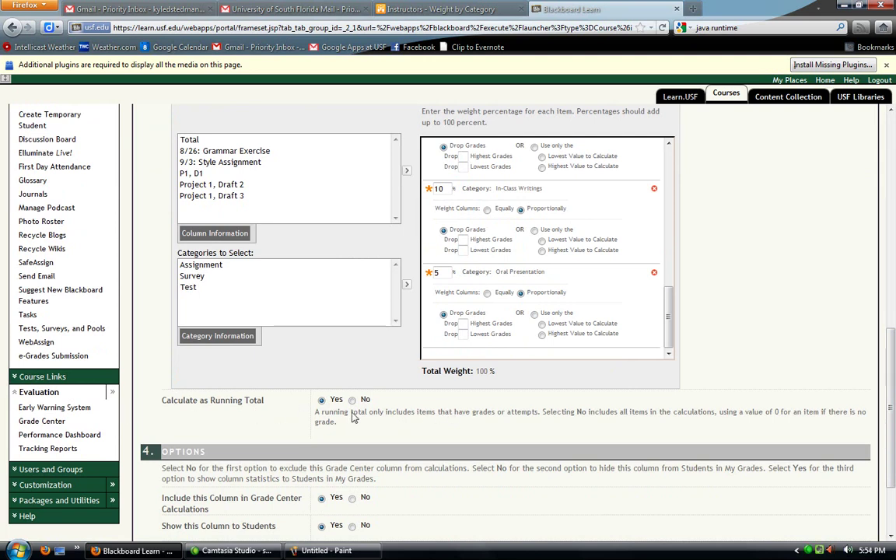
drag(369, 420, 537, 420)
click(539, 421)
scroll(893, 431, up, 1)
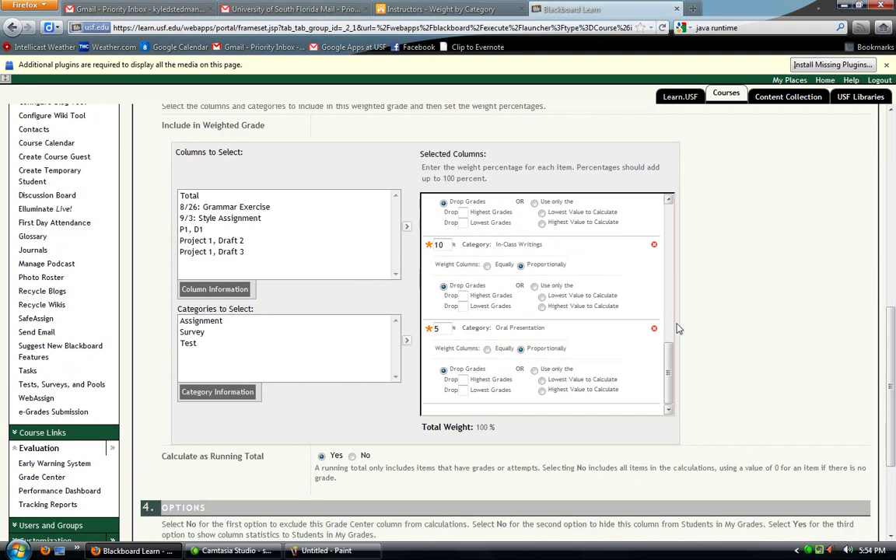
scroll(667, 357, up, 1)
drag(667, 357, 679, 223)
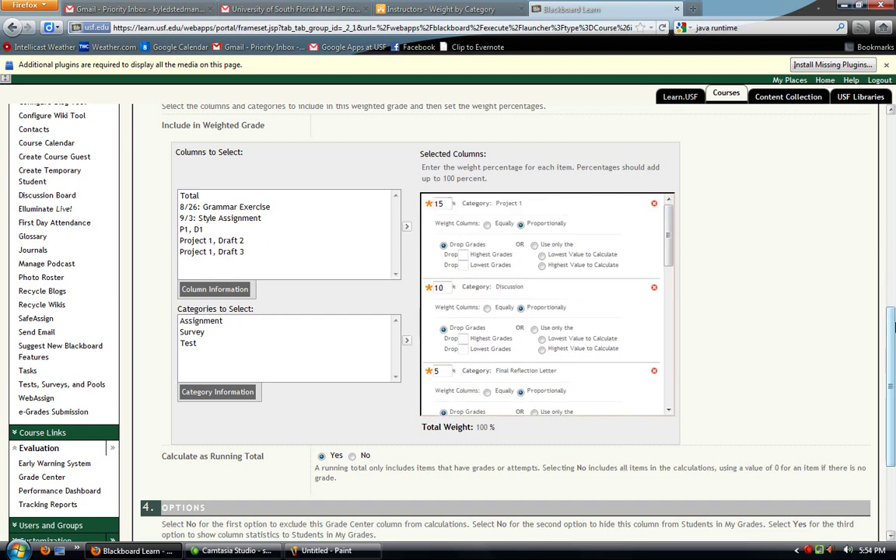
drag(891, 330, 895, 394)
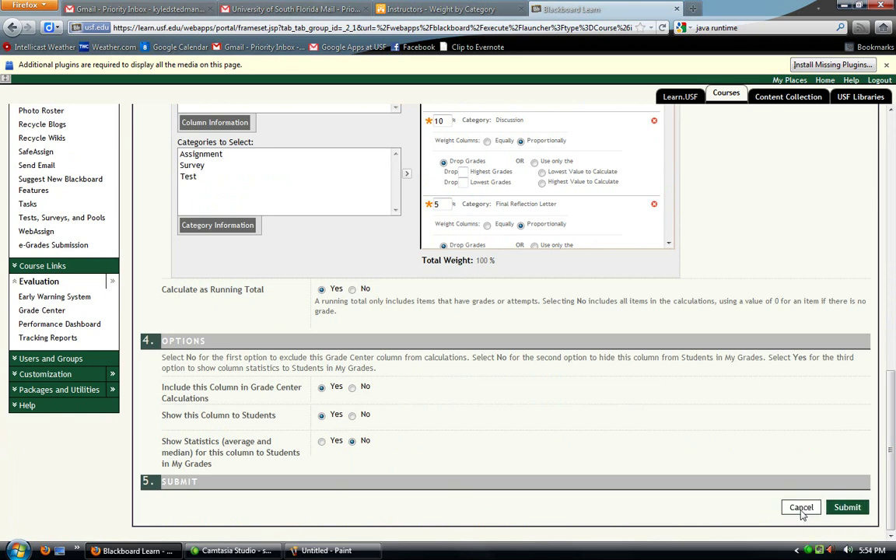
click(800, 506)
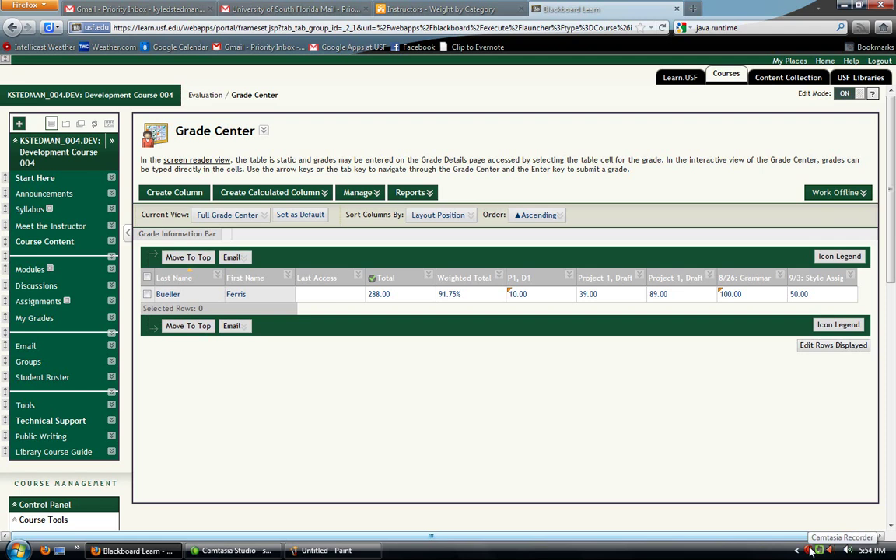
right_click(811, 551)
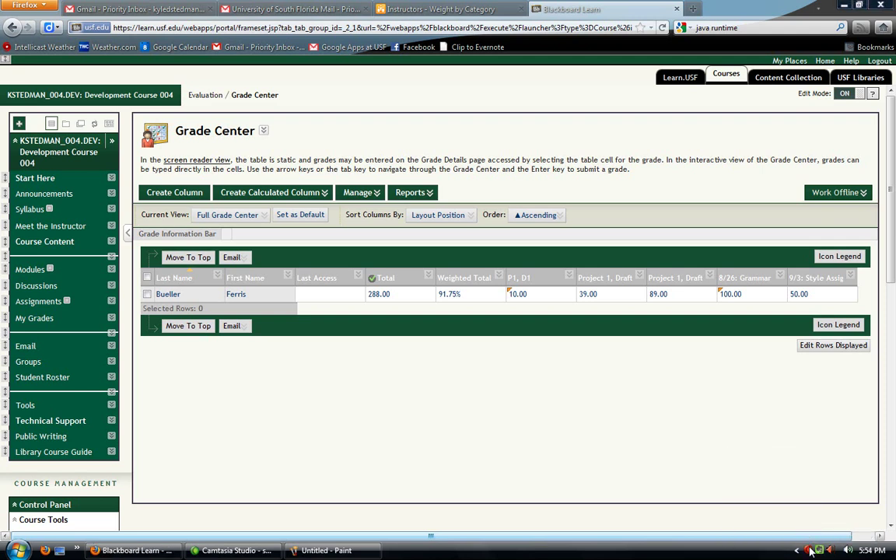
key(Escape)
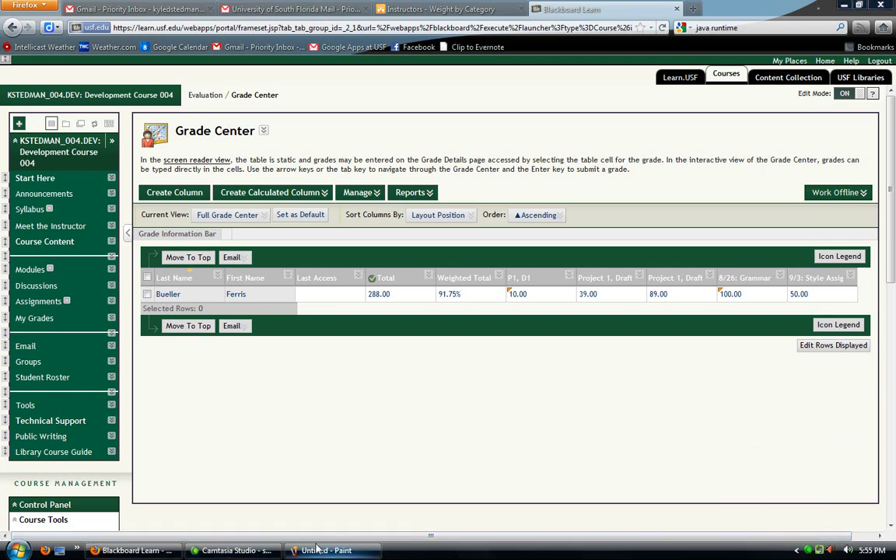
Switch to Paint and brush a blue oval labelled P1 with a red oval labelled HW below it
click(340, 553)
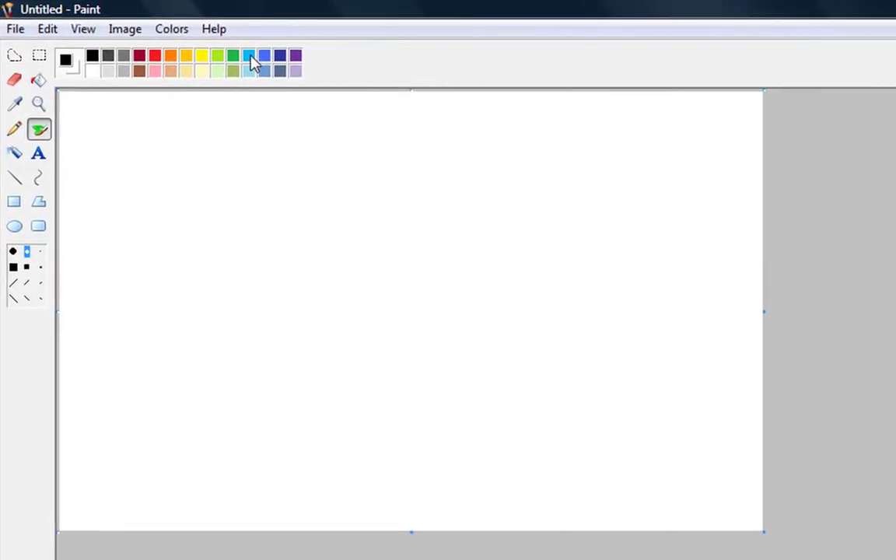
click(194, 44)
click(260, 174)
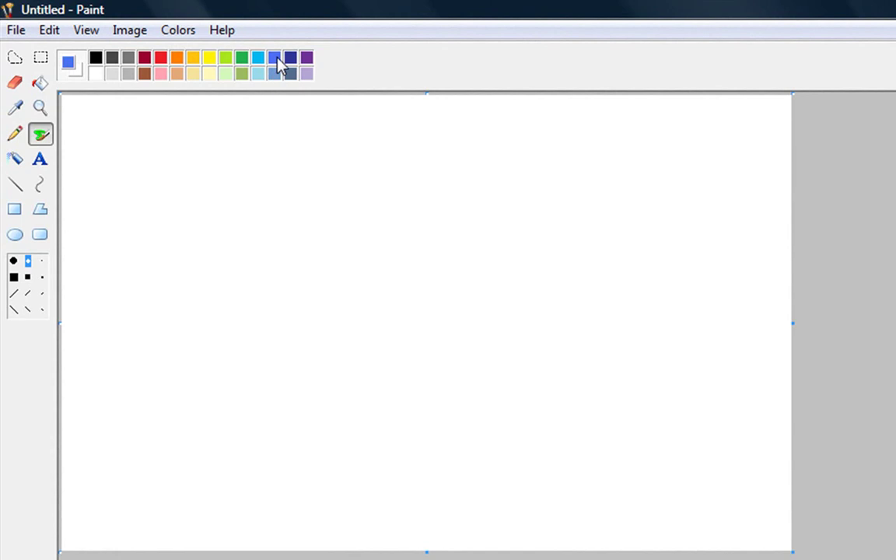
mouse_move(201, 257)
mouse_down()
mouse_move(150, 254)
mouse_move(86, 149)
mouse_move(292, 174)
mouse_move(195, 247)
mouse_up()
mouse_move(151, 122)
mouse_down()
mouse_move(154, 144)
mouse_move(155, 132)
mouse_move(185, 150)
mouse_up()
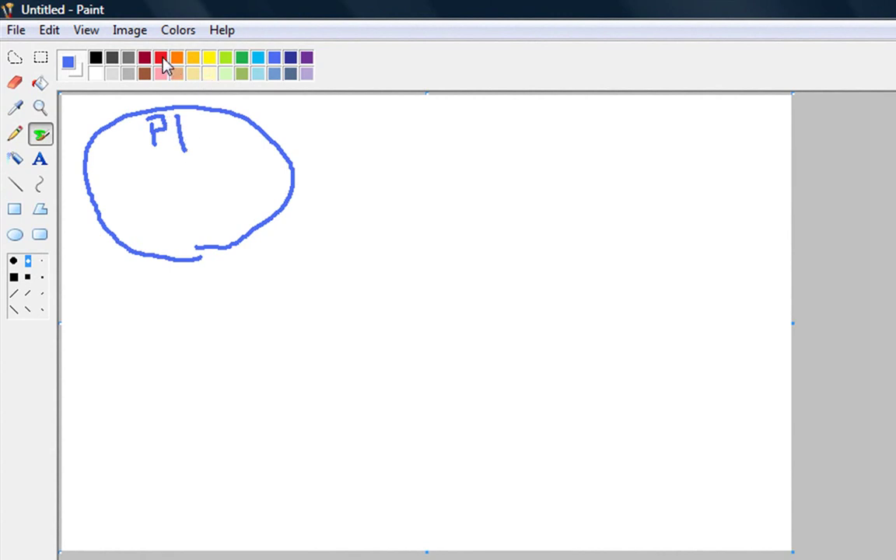
mouse_move(195, 424)
mouse_down()
mouse_move(116, 417)
mouse_move(236, 334)
mouse_move(170, 424)
mouse_up()
mouse_move(161, 325)
mouse_down()
mouse_move(160, 354)
mouse_move(175, 326)
mouse_move(206, 341)
mouse_move(236, 326)
mouse_up()
Write 10, 50 and 100 in blue inside the P1 oval and 100 and 50 in red inside the HW oval
click(274, 58)
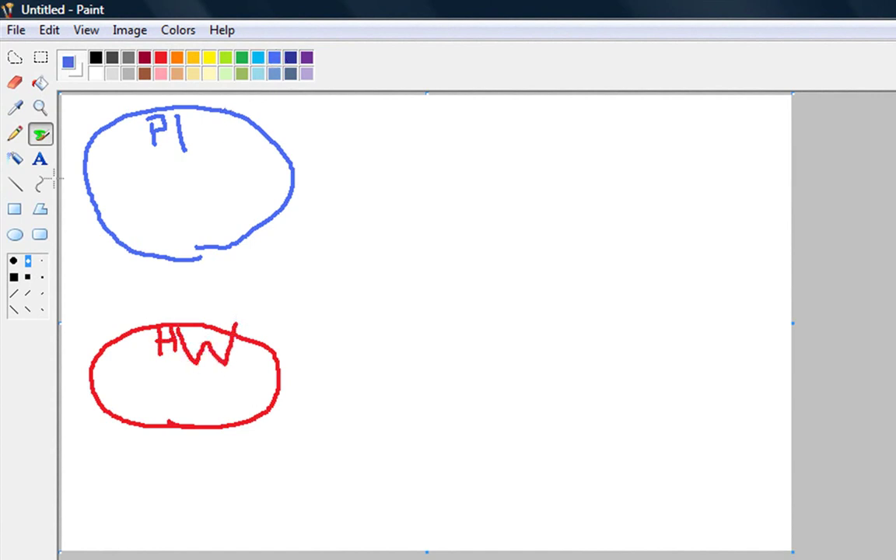
mouse_move(103, 173)
mouse_down()
mouse_move(104, 194)
mouse_move(129, 179)
mouse_move(157, 203)
mouse_move(180, 199)
mouse_move(184, 175)
mouse_move(235, 198)
mouse_move(251, 173)
mouse_move(273, 186)
mouse_move(267, 172)
mouse_up()
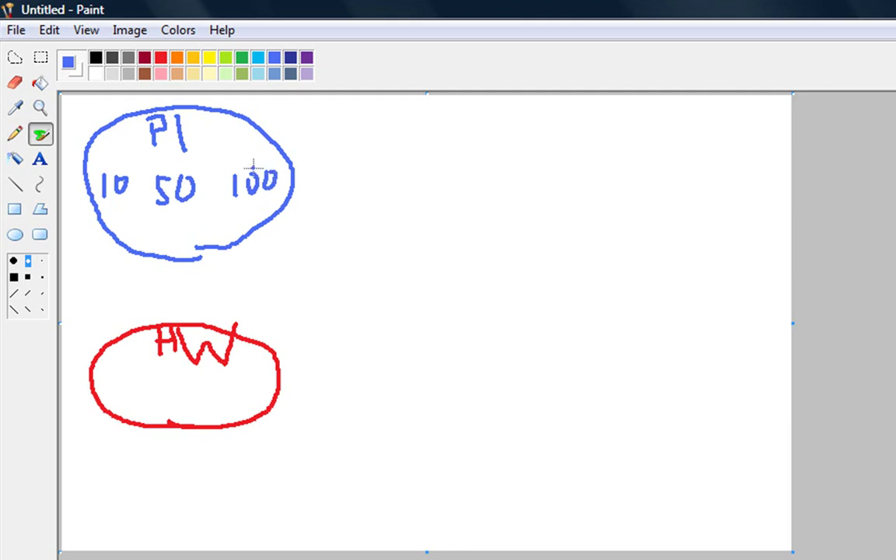
click(160, 58)
mouse_move(115, 385)
mouse_down()
mouse_move(116, 407)
mouse_move(139, 386)
mouse_move(156, 405)
mouse_move(162, 387)
mouse_up()
mouse_move(226, 392)
mouse_down()
mouse_move(224, 400)
mouse_move(245, 394)
mouse_move(257, 408)
mouse_move(254, 390)
mouse_up()
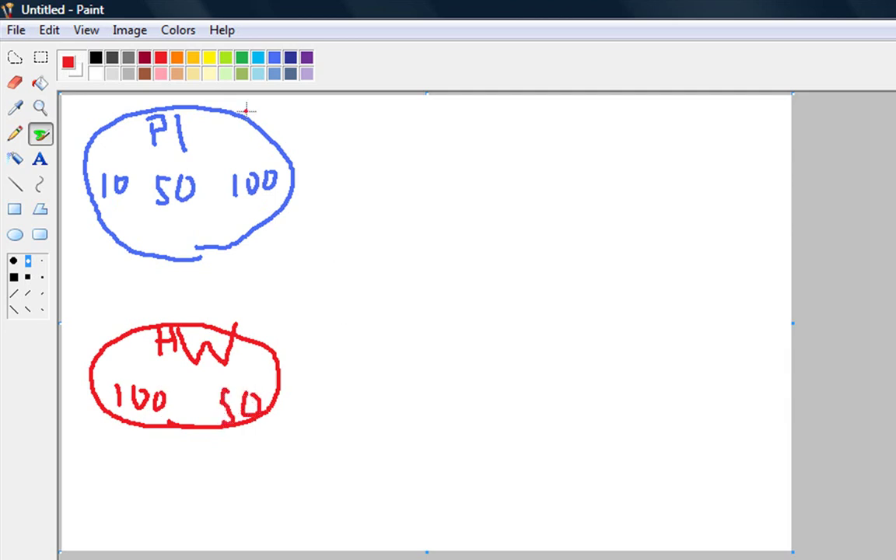
Draw blue converging lines beneath the P1 oval's scores and write the fraction ?/160 below them
click(274, 58)
mouse_move(159, 223)
mouse_down()
mouse_move(200, 284)
mouse_move(234, 231)
mouse_up()
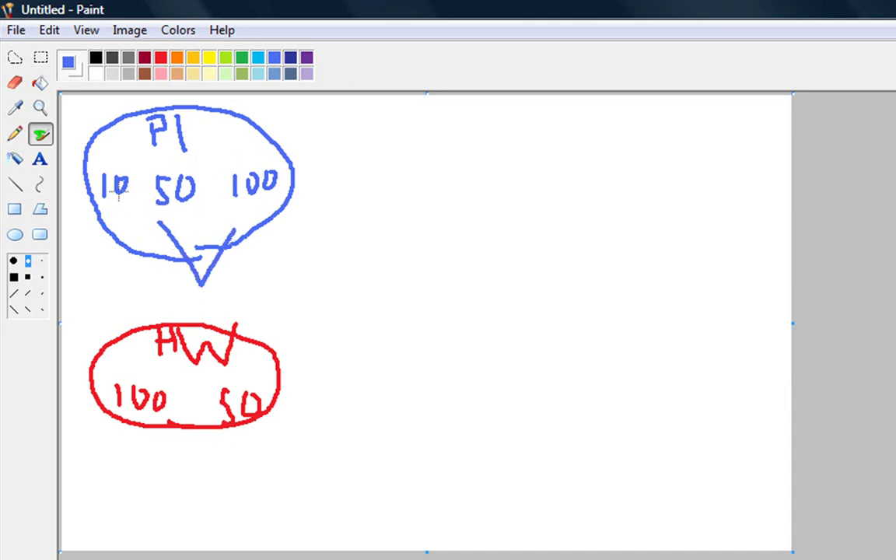
mouse_move(204, 292)
mouse_down()
mouse_move(204, 309)
mouse_move(227, 305)
mouse_up()
mouse_move(223, 294)
mouse_down()
mouse_move(225, 312)
mouse_move(262, 300)
mouse_move(248, 293)
mouse_move(177, 325)
mouse_up()
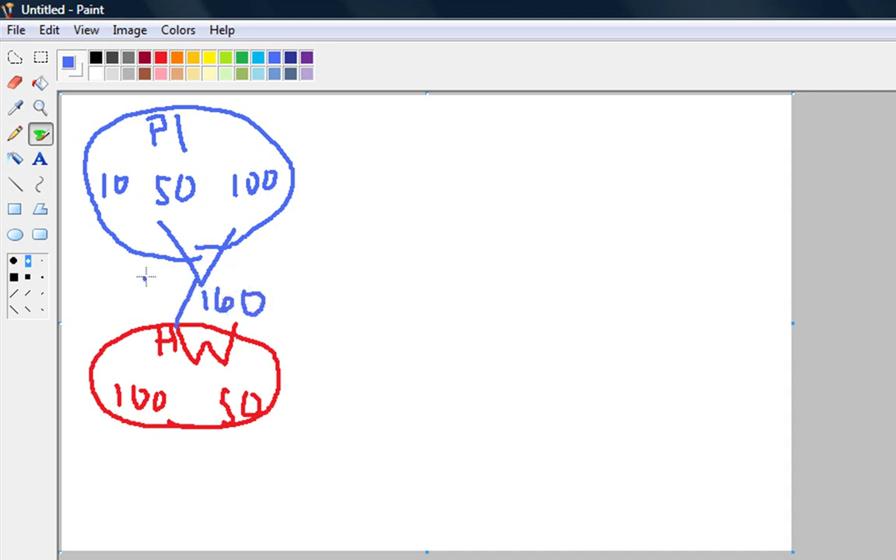
drag(145, 281, 154, 293)
click(149, 305)
Draw red converging lines beneath the HW oval's scores and write the fraction ?/150 below them
click(161, 57)
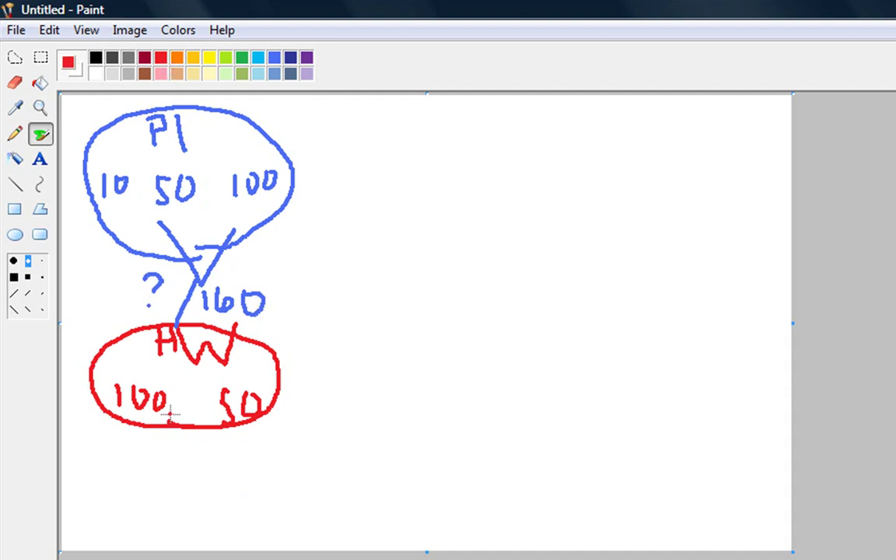
drag(176, 415, 216, 432)
drag(191, 482, 194, 519)
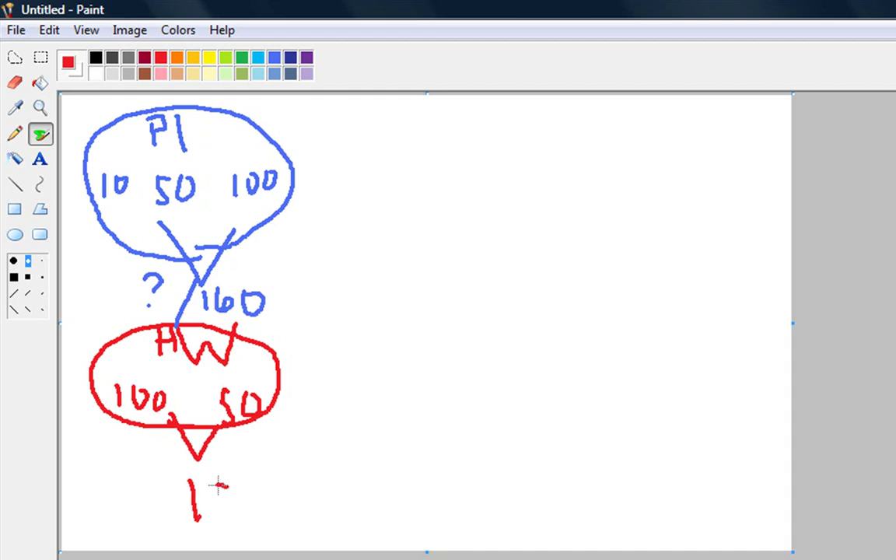
mouse_move(226, 484)
mouse_down()
mouse_move(217, 513)
mouse_move(241, 510)
mouse_move(228, 488)
mouse_move(179, 520)
mouse_up()
mouse_move(148, 472)
mouse_down()
mouse_move(158, 468)
mouse_move(160, 483)
mouse_up()
click(162, 495)
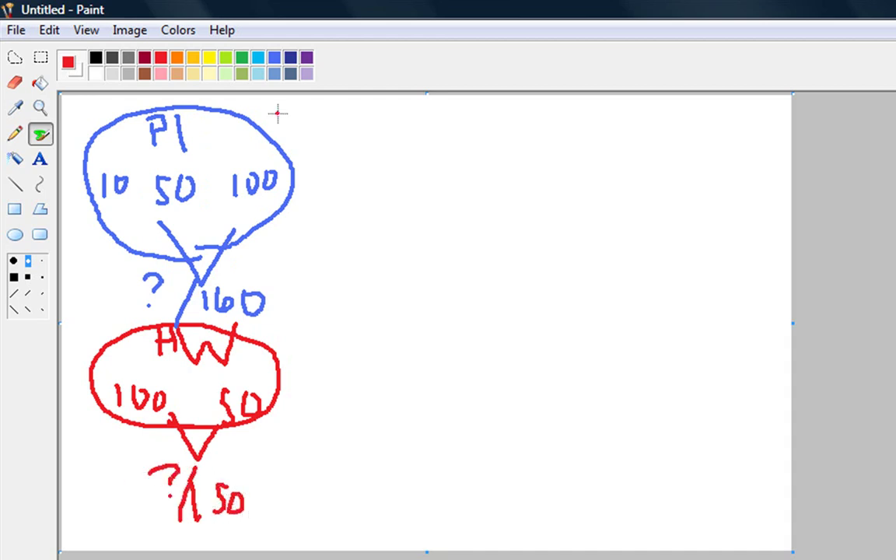
Write "= X%" in blue beside the P1 fraction ?/160
click(274, 58)
mouse_move(287, 289)
mouse_down()
mouse_move(316, 288)
mouse_move(324, 300)
mouse_up()
drag(332, 266, 377, 314)
drag(378, 267, 338, 313)
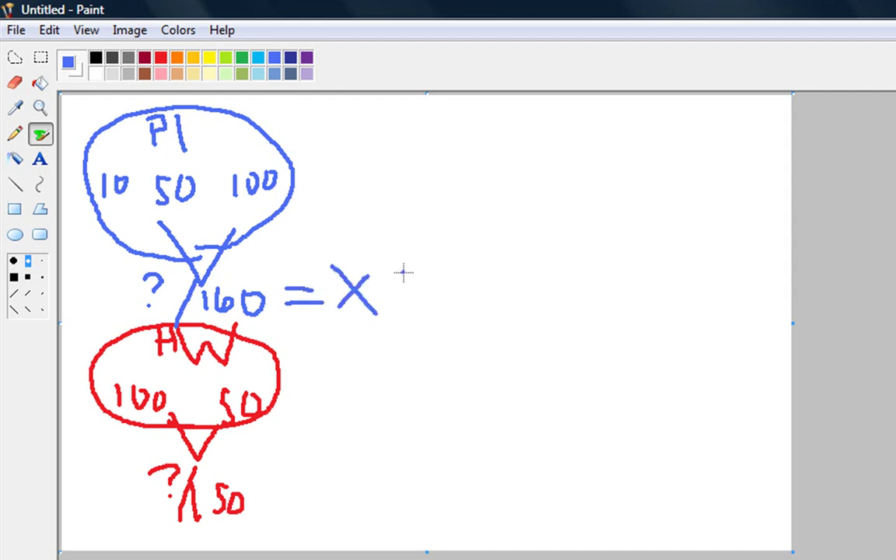
mouse_move(405, 270)
mouse_down()
mouse_move(386, 280)
mouse_move(410, 274)
mouse_move(386, 317)
mouse_move(407, 301)
mouse_up()
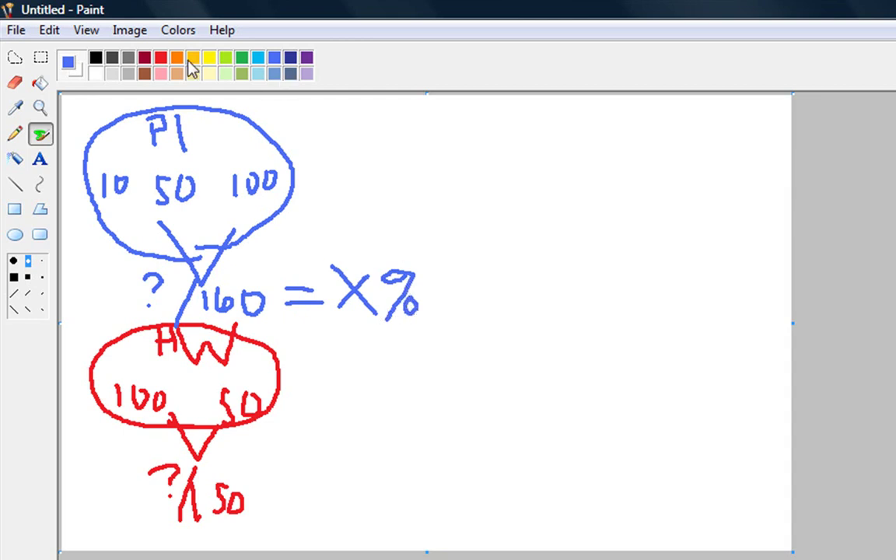
Write "= Y%" in red beside the HW fraction ?/150
click(161, 58)
drag(294, 480, 333, 491)
mouse_move(354, 448)
mouse_down()
mouse_move(393, 473)
mouse_move(399, 458)
mouse_move(390, 514)
mouse_up()
mouse_move(419, 466)
mouse_down()
mouse_move(433, 508)
mouse_move(458, 499)
mouse_up()
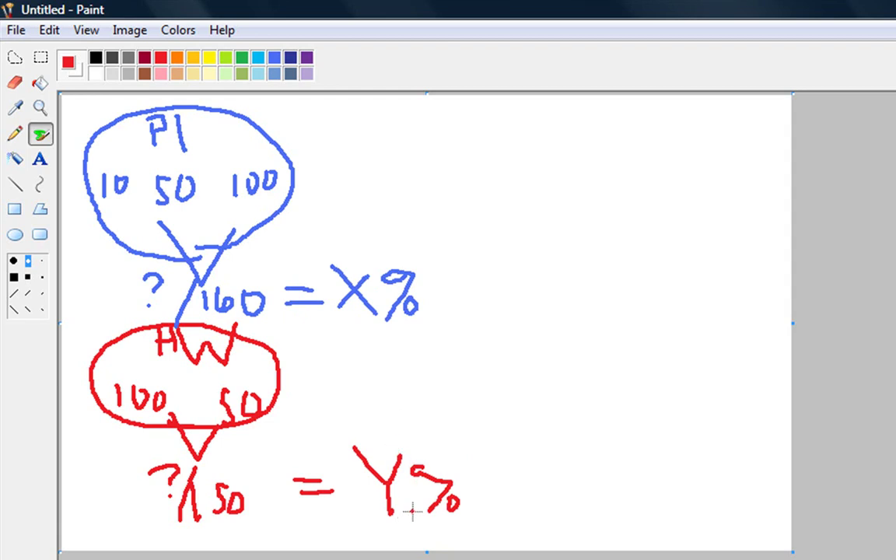
Write the example percentages, 95 in red under Y% and 85 in blue under X%
mouse_move(413, 515)
mouse_down()
mouse_move(413, 546)
mouse_move(421, 541)
mouse_up()
click(274, 57)
click(332, 234)
mouse_move(358, 315)
mouse_down()
mouse_move(362, 360)
mouse_move(372, 321)
mouse_move(392, 352)
mouse_move(381, 359)
mouse_up()
drag(380, 329, 386, 332)
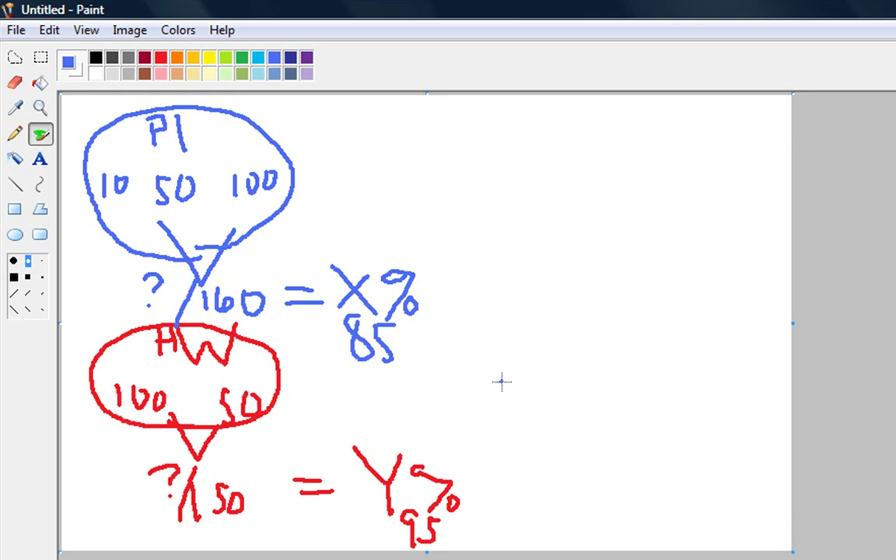
Draw a purple arrow pointing away from X% and write the label "Weighted" above it
click(307, 60)
mouse_move(442, 274)
mouse_down()
mouse_move(544, 269)
mouse_move(531, 299)
mouse_up()
mouse_move(432, 202)
mouse_down()
mouse_move(473, 225)
mouse_move(486, 196)
mouse_move(508, 222)
mouse_up()
drag(528, 206, 516, 245)
mouse_move(537, 180)
mouse_down()
mouse_move(535, 226)
mouse_move(557, 223)
mouse_up()
drag(552, 204, 603, 210)
drag(614, 165, 612, 210)
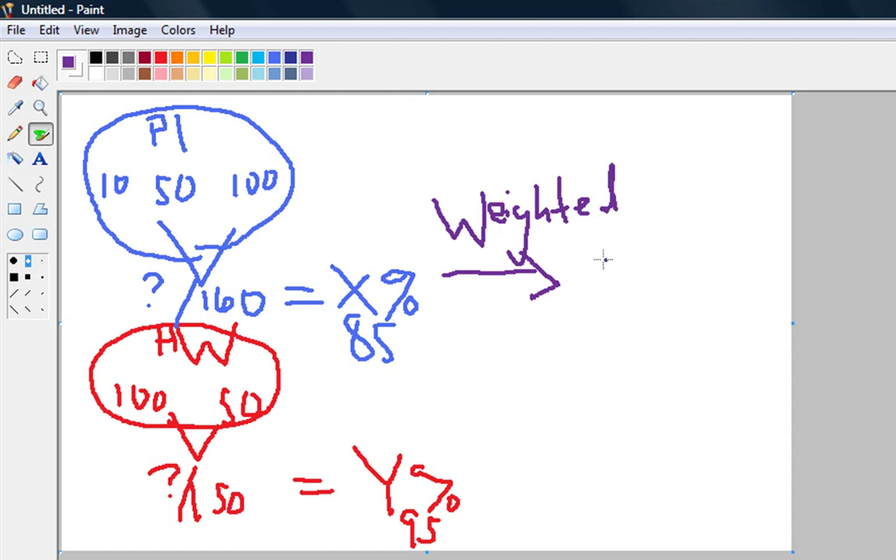
Write 15% in purple after the Weighted arrow, and draw a matching arrow from Y% leading to 10%
drag(601, 253, 604, 292)
mouse_move(658, 255)
mouse_down()
mouse_move(640, 272)
mouse_move(637, 298)
mouse_move(662, 269)
mouse_move(700, 286)
mouse_up()
click(708, 295)
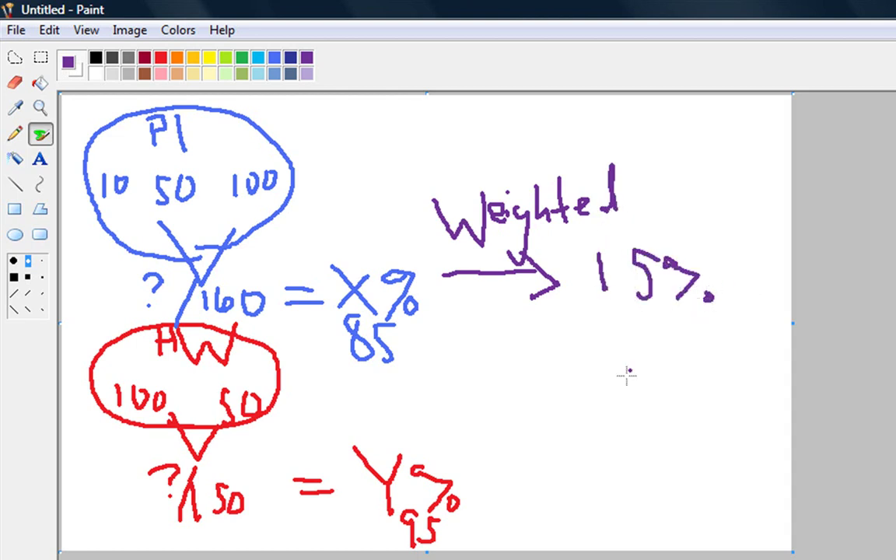
mouse_move(464, 486)
mouse_down()
mouse_move(550, 474)
mouse_move(536, 502)
mouse_up()
drag(601, 450, 605, 490)
mouse_move(629, 452)
mouse_down()
mouse_move(632, 487)
mouse_move(660, 449)
mouse_move(668, 477)
mouse_move(704, 473)
mouse_up()
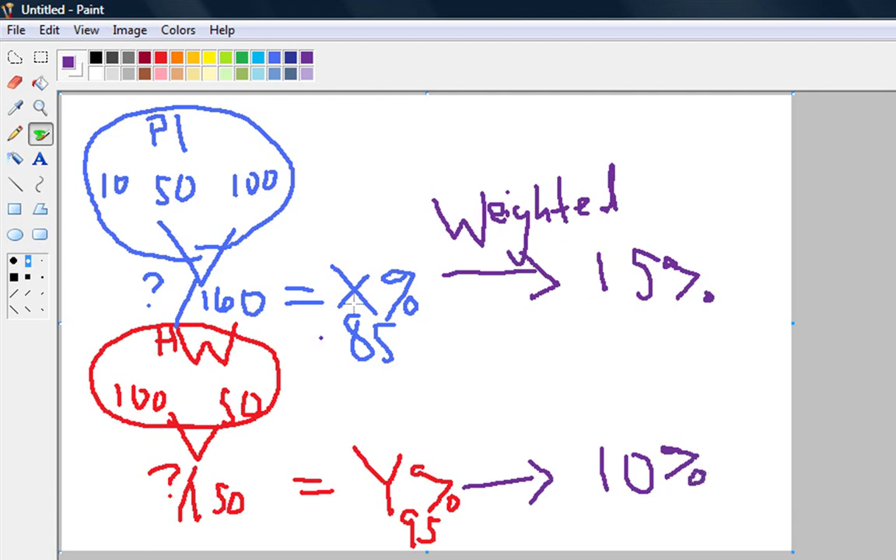
click(575, 273)
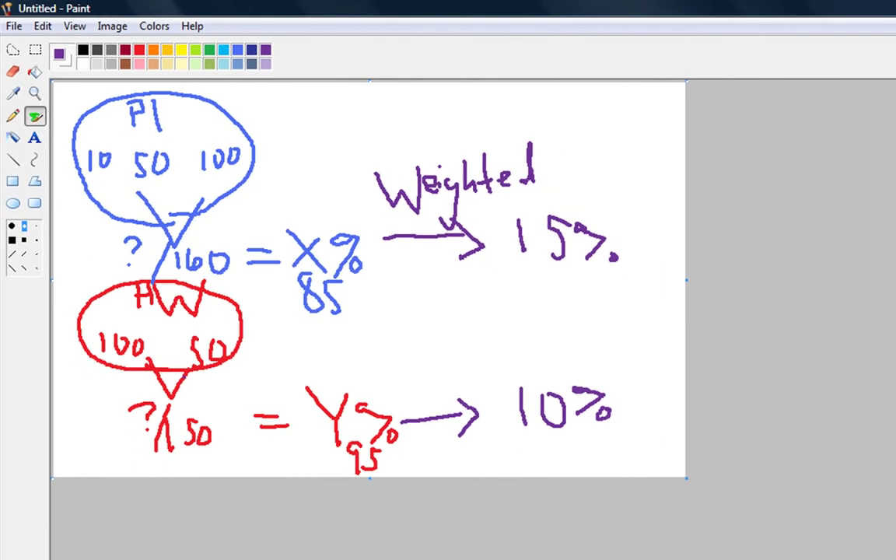
Switch to Blackboard in Firefox and start a new Grade Center column named In-Class Essay
click(132, 554)
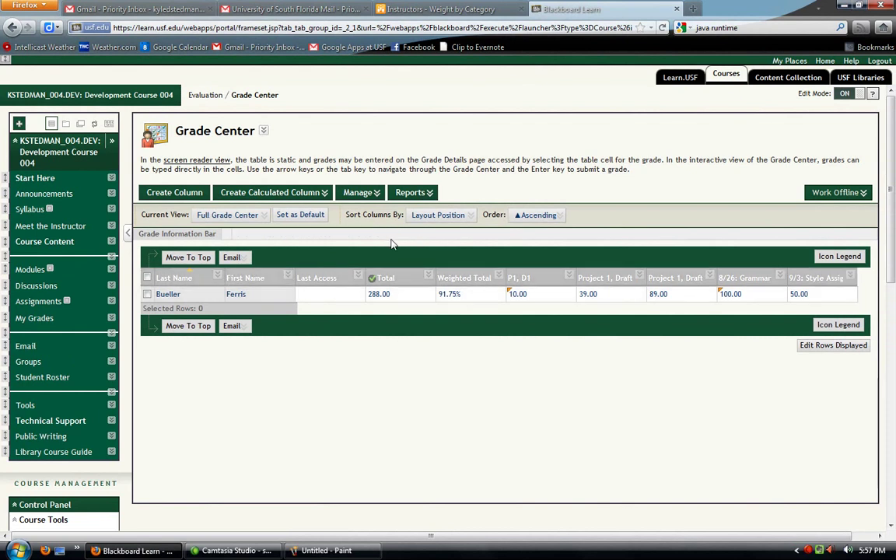
click(176, 201)
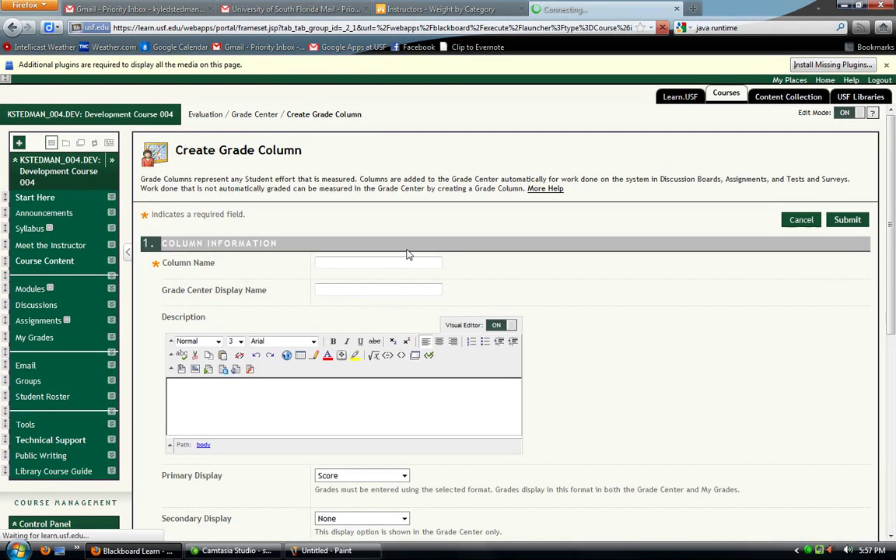
click(407, 263)
text(In-Class Essay)
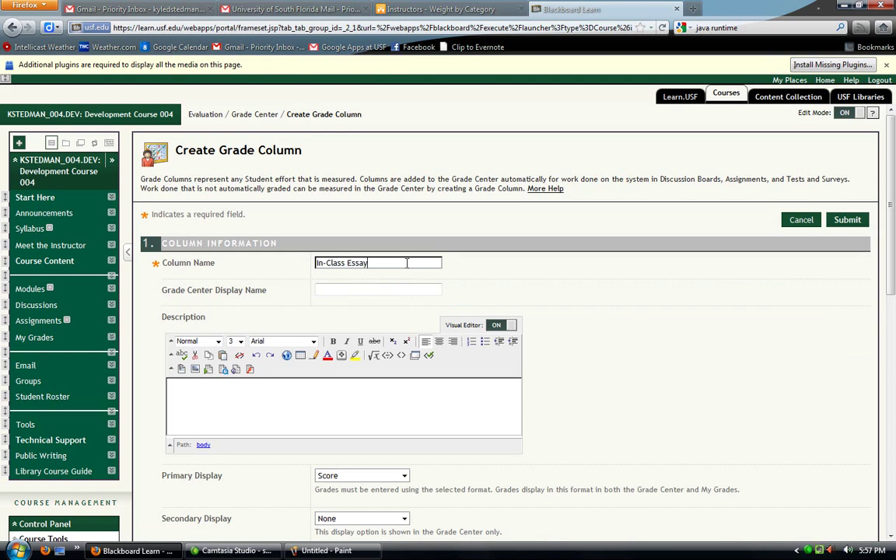
click(614, 303)
scroll(466, 421, down, 3)
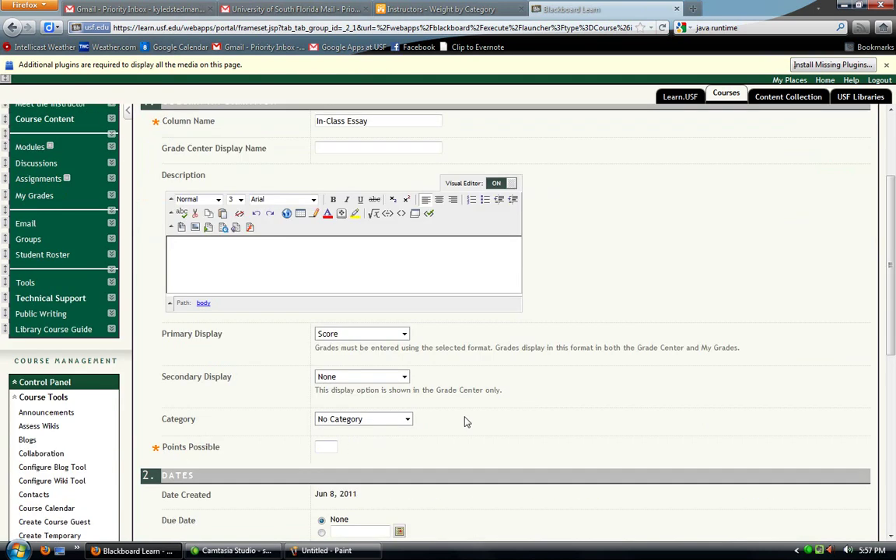
Assign the new column to the In-Class Writings category with 10 points possible, and submit it
click(381, 419)
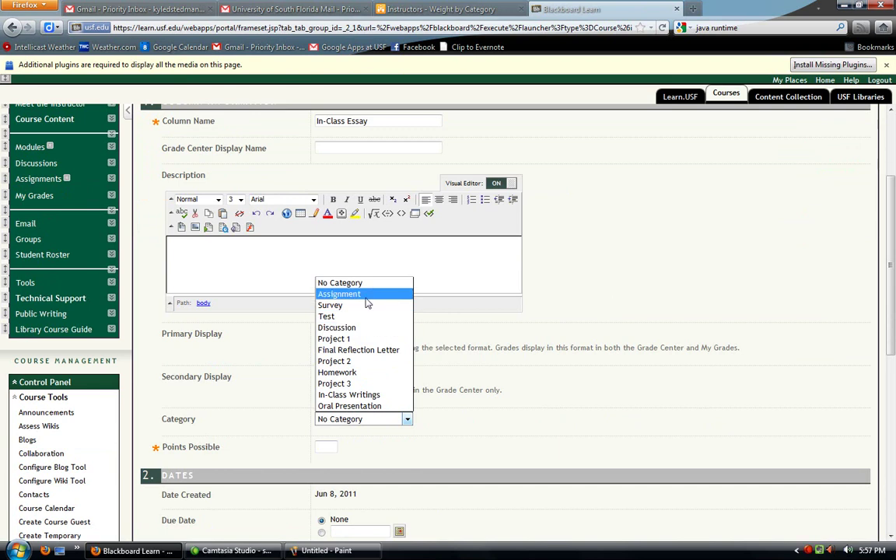
click(354, 394)
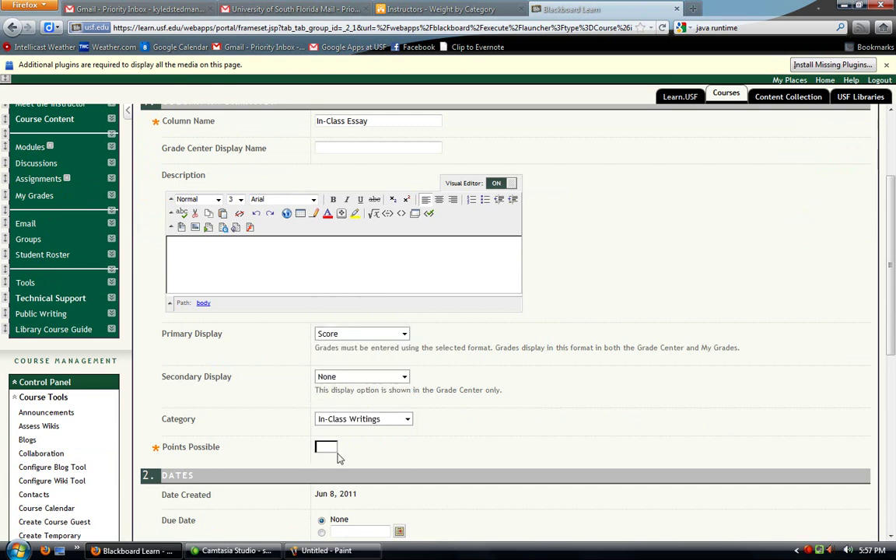
text(10)
key(Tab)
scroll(568, 403, down, 10)
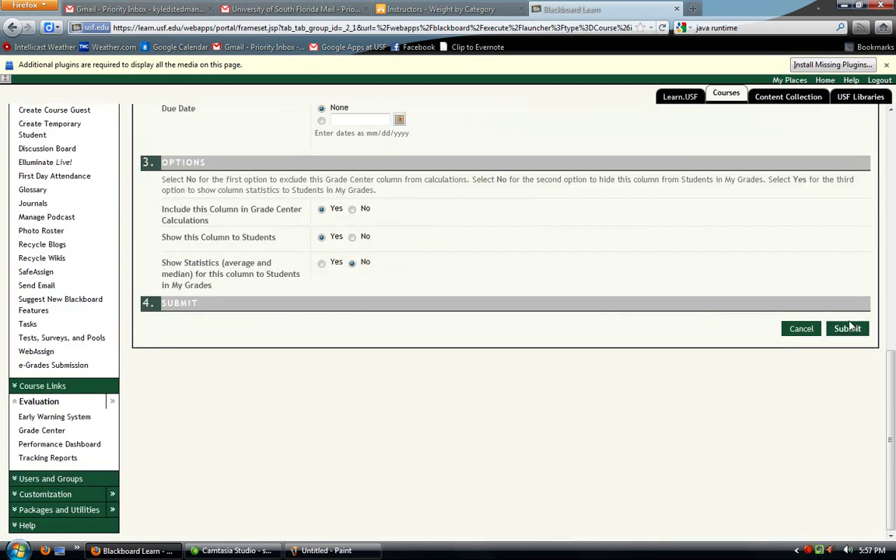
click(848, 329)
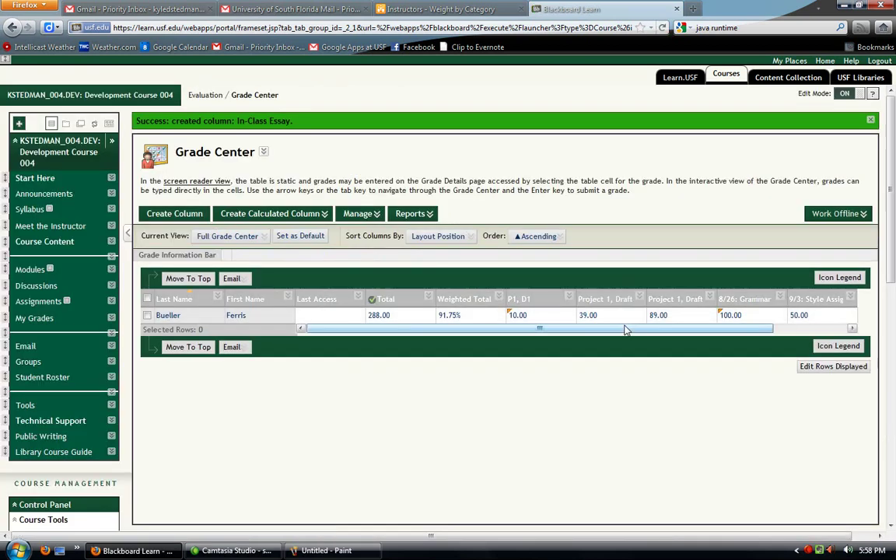
Open the Weighted Total column's settings, check the weight percentage of the In-Class Writings category, and return to the Grade Center
drag(666, 335, 765, 345)
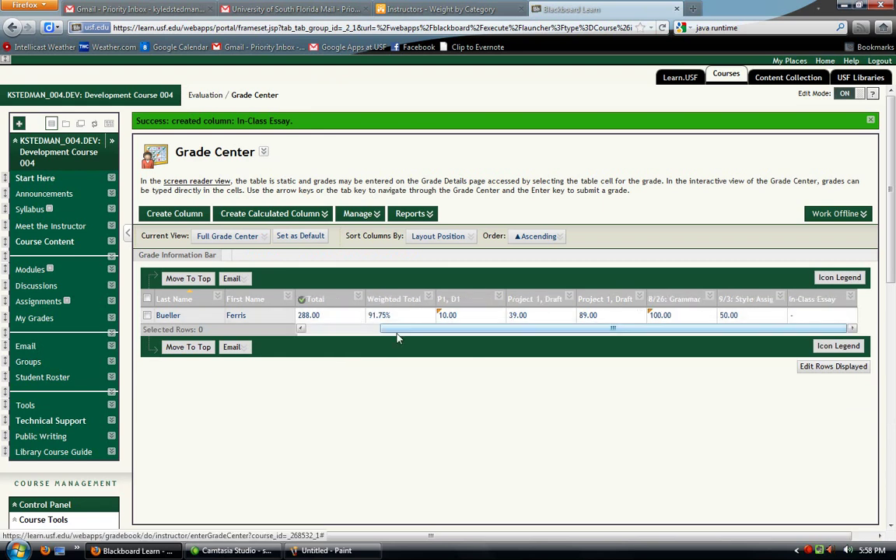
click(428, 300)
click(448, 326)
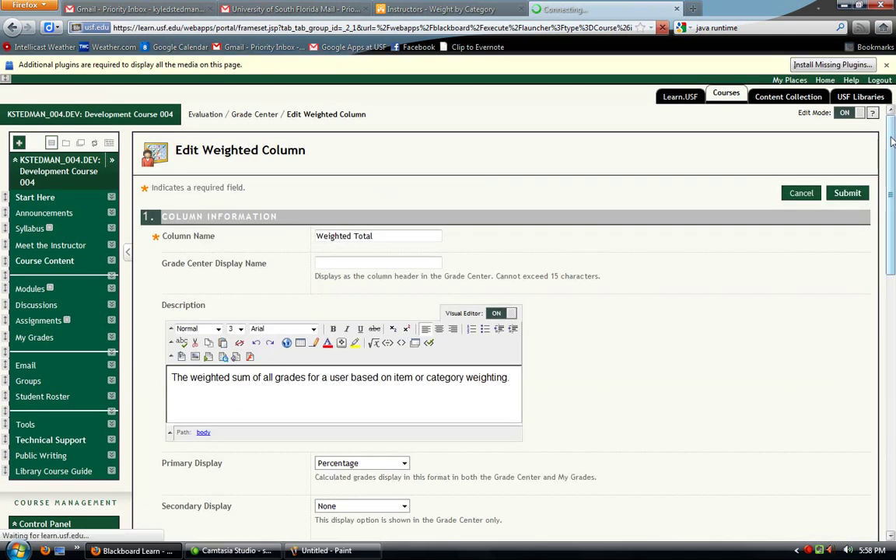
drag(892, 140, 893, 321)
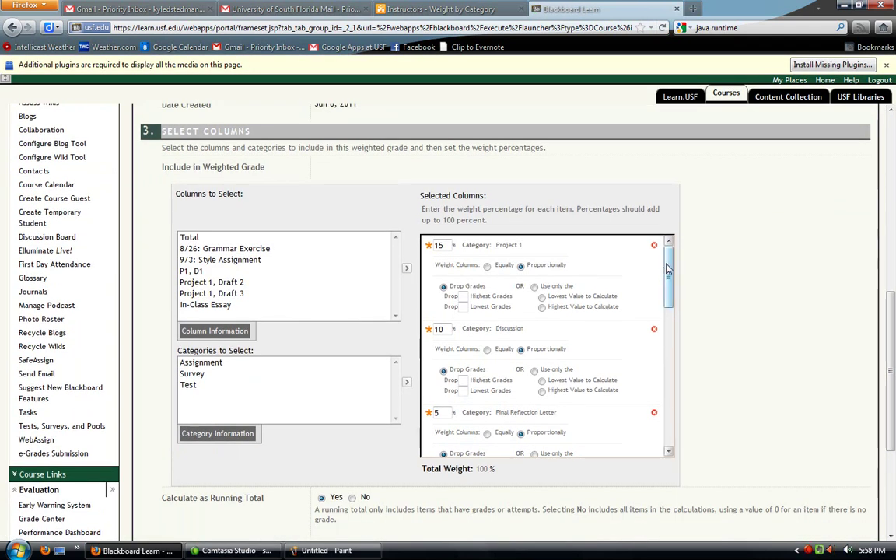
drag(668, 284, 661, 411)
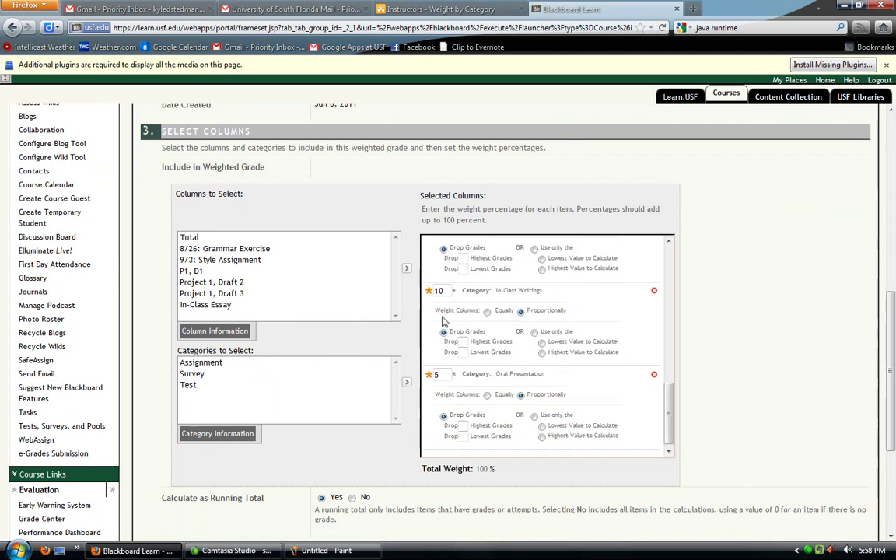
scroll(829, 498, down, 5)
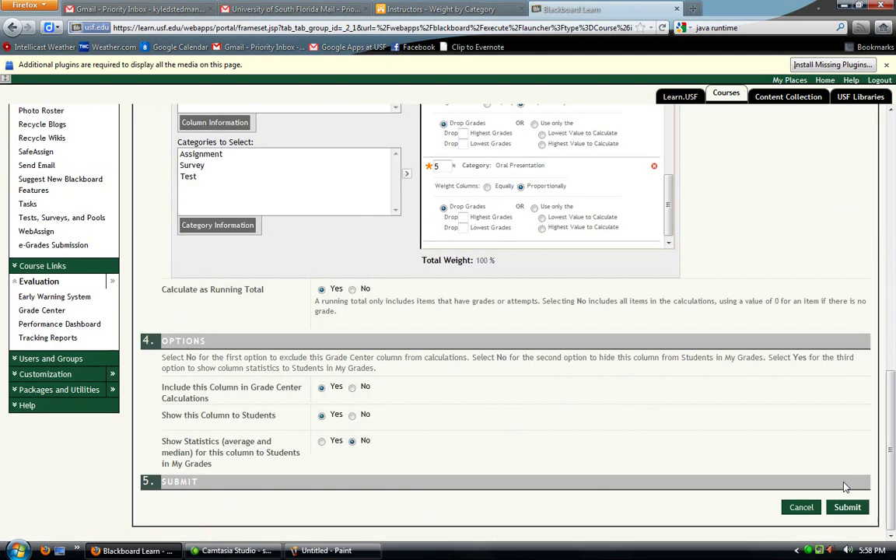
click(831, 506)
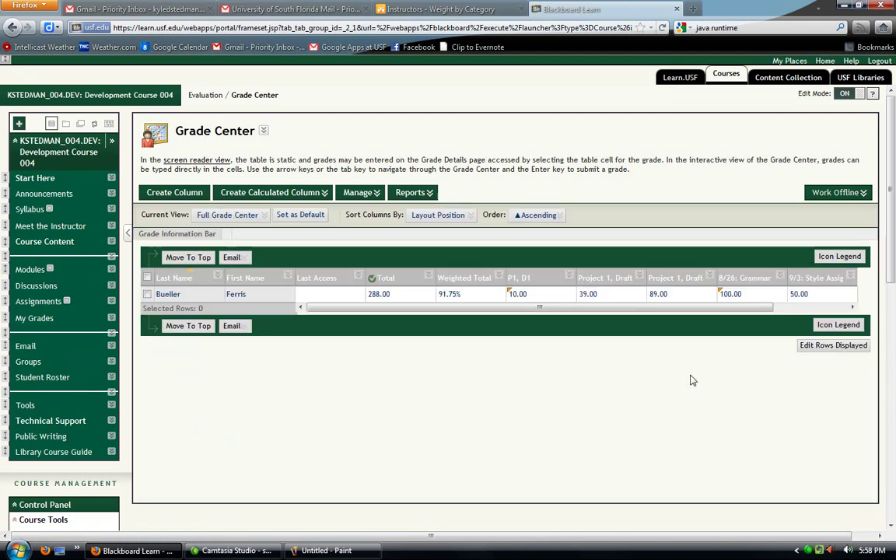
Enter a grade of 9 for the temporary student in the In-Class Essay column
drag(735, 309, 810, 308)
click(817, 295)
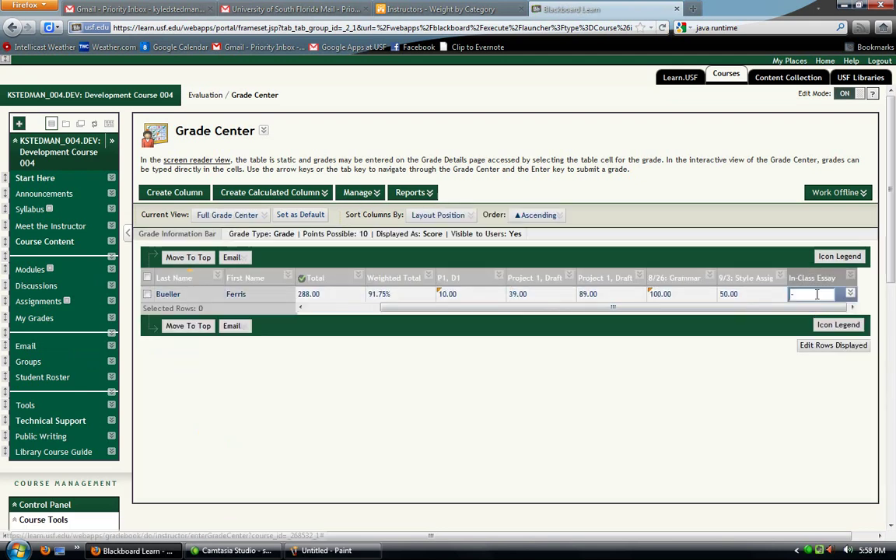
text(9)
key(Return)
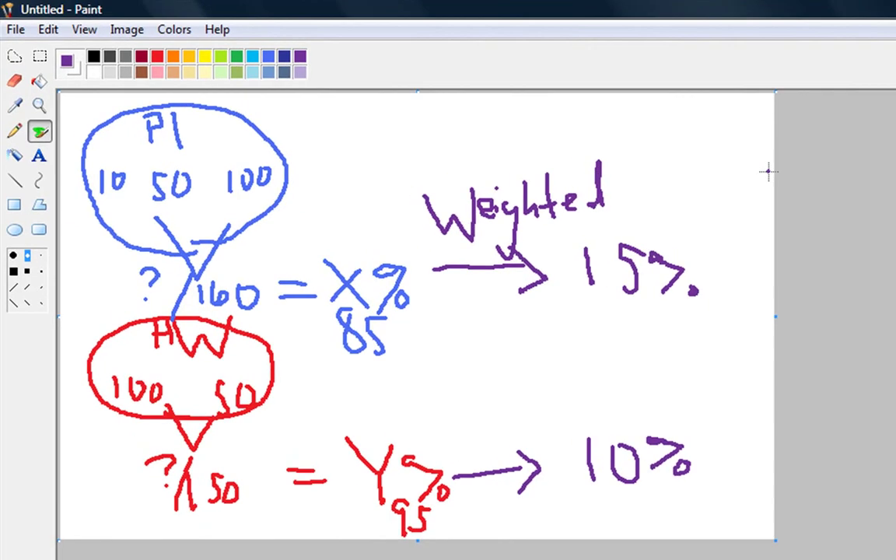
Switch to Paint and draw a green oval labelled ICW with 10 inside and an arrowhead leading out of it
click(240, 59)
mouse_move(322, 103)
mouse_down()
mouse_move(390, 188)
mouse_move(328, 99)
mouse_move(334, 123)
mouse_move(343, 100)
mouse_move(344, 122)
mouse_up()
mouse_move(369, 107)
mouse_down()
mouse_move(369, 128)
mouse_move(429, 97)
mouse_up()
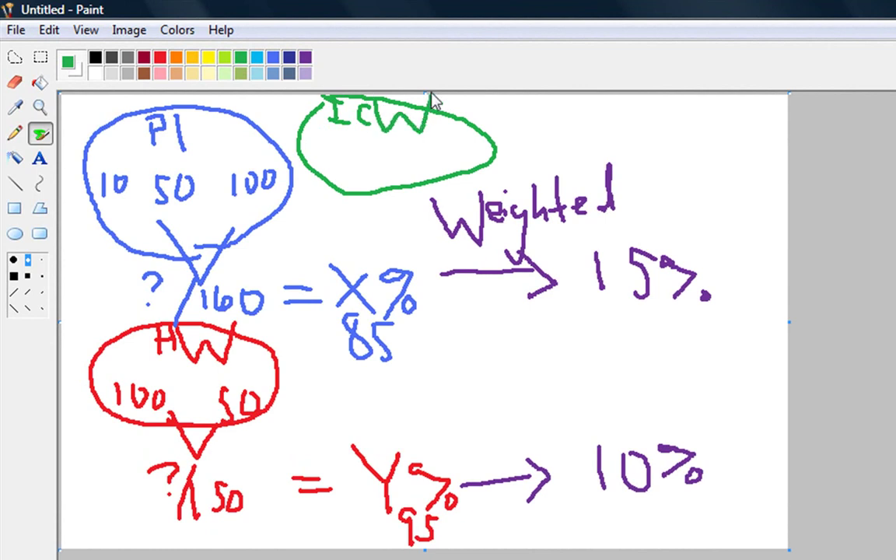
click(376, 152)
mouse_move(358, 144)
mouse_down()
mouse_move(356, 161)
mouse_move(379, 138)
mouse_move(512, 163)
mouse_move(427, 183)
mouse_up()
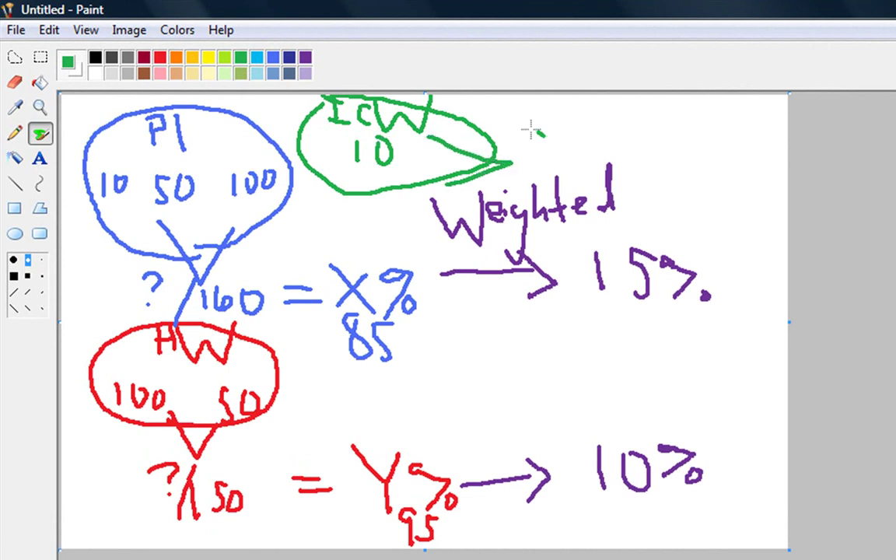
Write "9/10 = 90%" in green beside the ICW oval
drag(526, 126, 551, 180)
mouse_move(576, 131)
mouse_down()
mouse_move(573, 155)
mouse_move(591, 142)
mouse_move(684, 123)
mouse_move(684, 158)
mouse_up()
mouse_move(712, 122)
mouse_down()
mouse_move(720, 140)
mouse_move(716, 124)
mouse_move(733, 128)
mouse_move(718, 171)
mouse_up()
drag(743, 156, 744, 165)
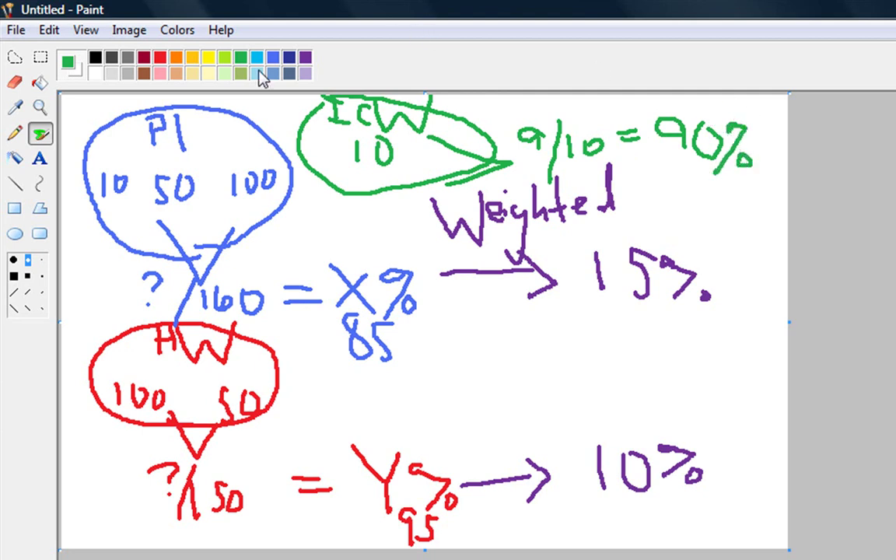
Circle the percentages 90, 85 and 95 in purple, and draw an arrow from 90% down to a written 10%
click(305, 57)
mouse_move(723, 159)
mouse_down()
mouse_move(644, 128)
mouse_move(715, 174)
mouse_up()
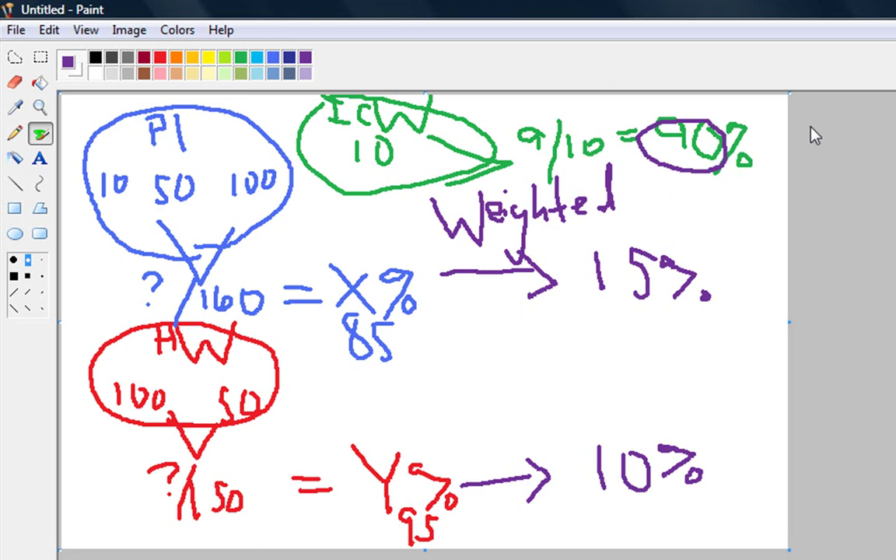
drag(397, 369, 400, 336)
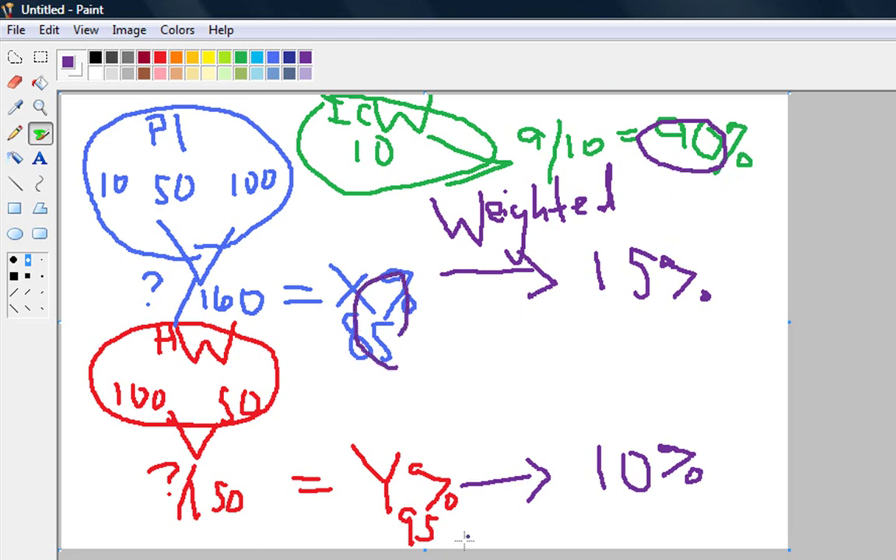
mouse_move(424, 491)
mouse_down()
mouse_move(459, 541)
mouse_move(463, 484)
mouse_up()
mouse_move(699, 175)
mouse_down()
mouse_move(712, 196)
mouse_move(734, 196)
mouse_move(712, 247)
mouse_move(726, 245)
mouse_move(730, 225)
mouse_move(744, 249)
mouse_move(768, 238)
mouse_up()
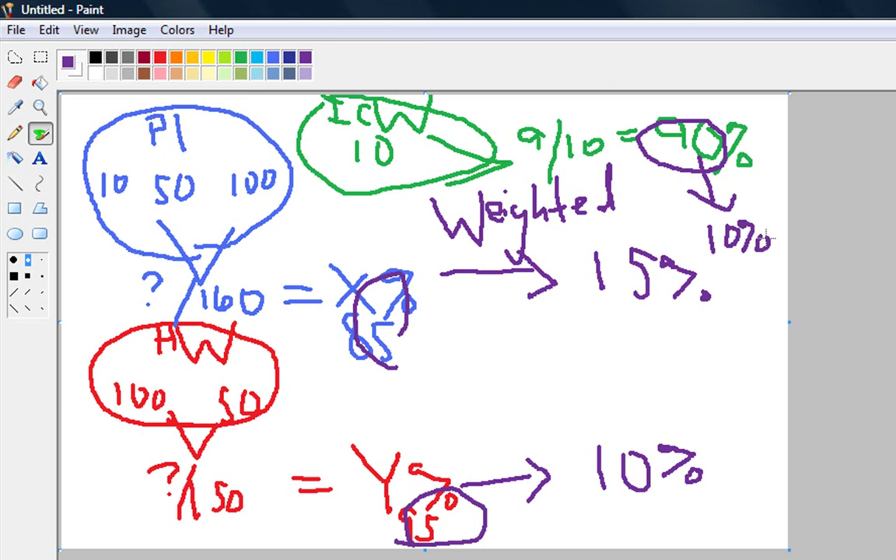
Write the additional point values 5 and 500 in red inside the HW oval
click(412, 137)
click(296, 125)
click(274, 58)
click(160, 59)
mouse_move(129, 354)
mouse_down()
mouse_move(140, 366)
mouse_move(127, 376)
mouse_up()
mouse_move(134, 352)
mouse_down()
mouse_move(149, 350)
mouse_move(185, 381)
mouse_move(200, 359)
mouse_up()
drag(214, 361, 236, 364)
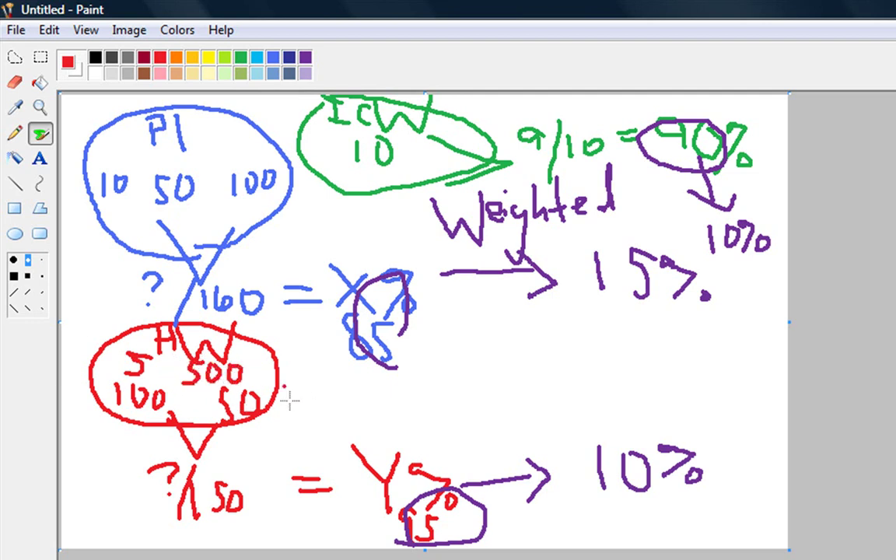